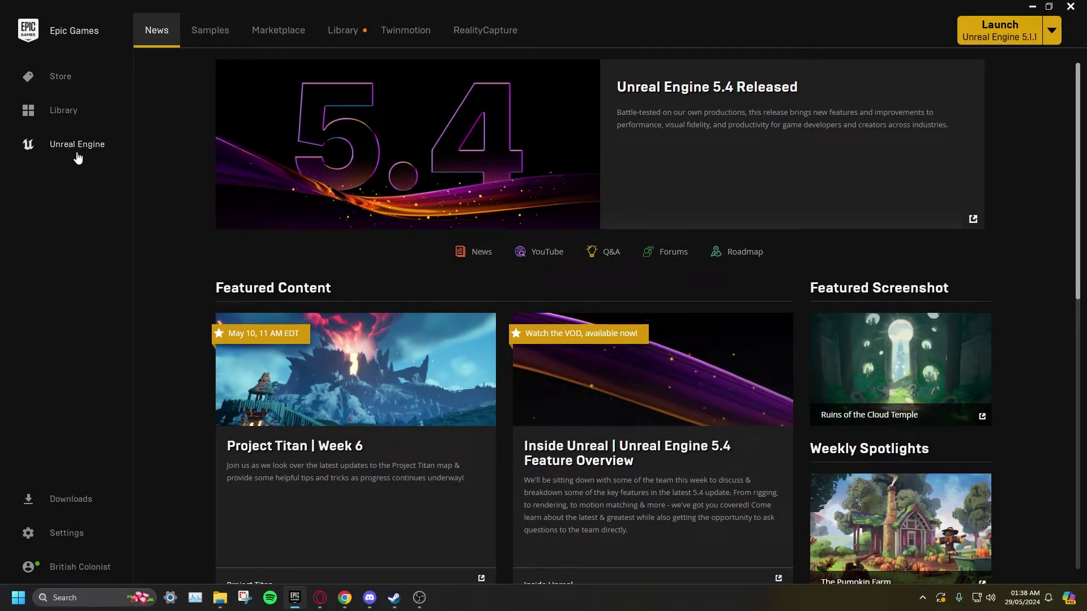
- In the Unreal Engine Library, expand the extra options menu for engine version 5.1.1
left_click(343, 31)
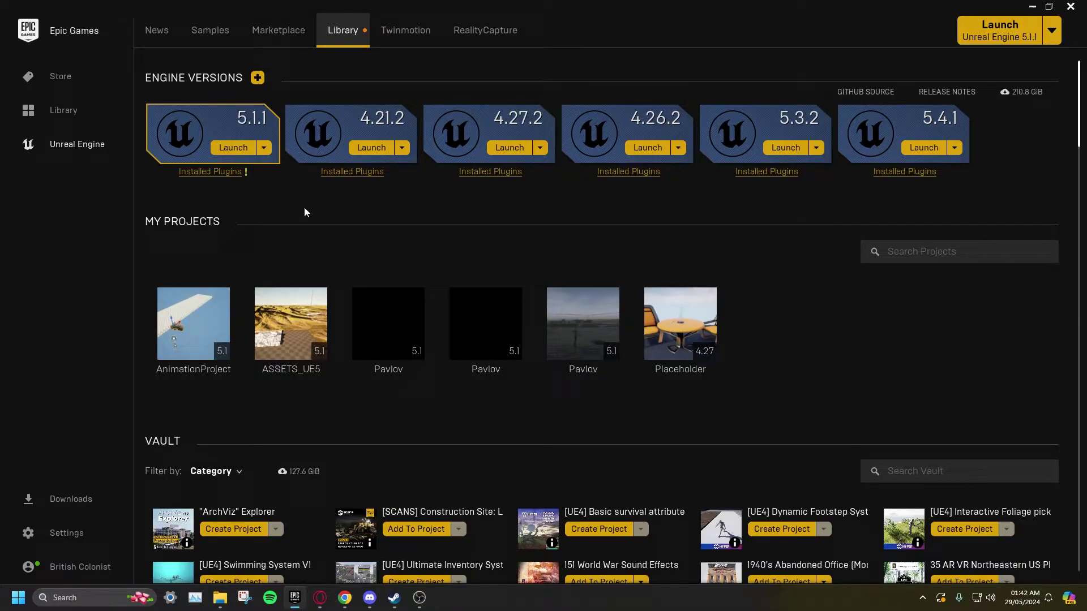
left_click(265, 150)
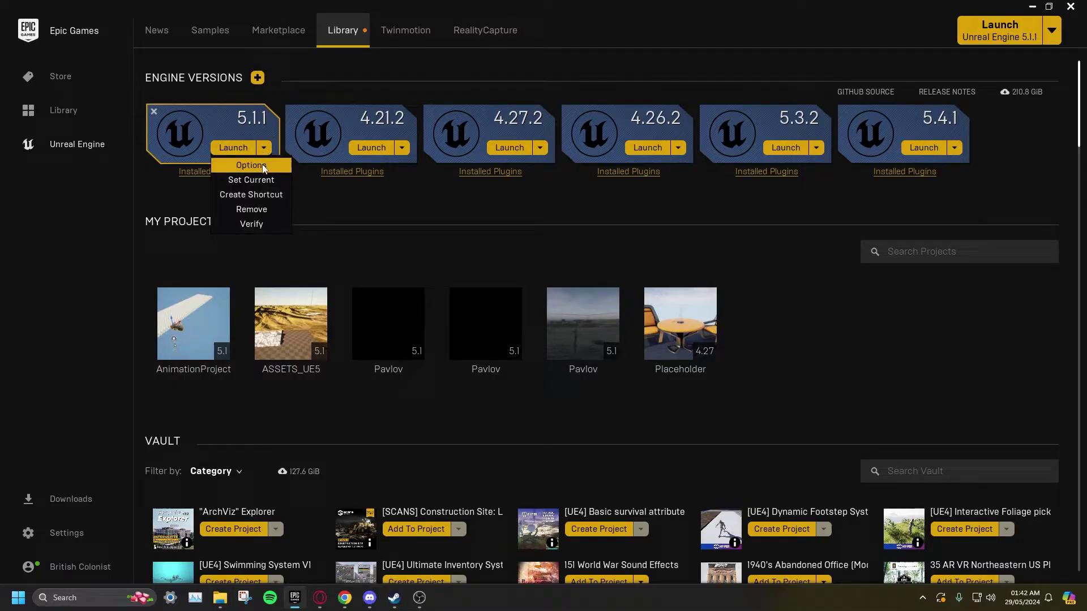
left_click(263, 165)
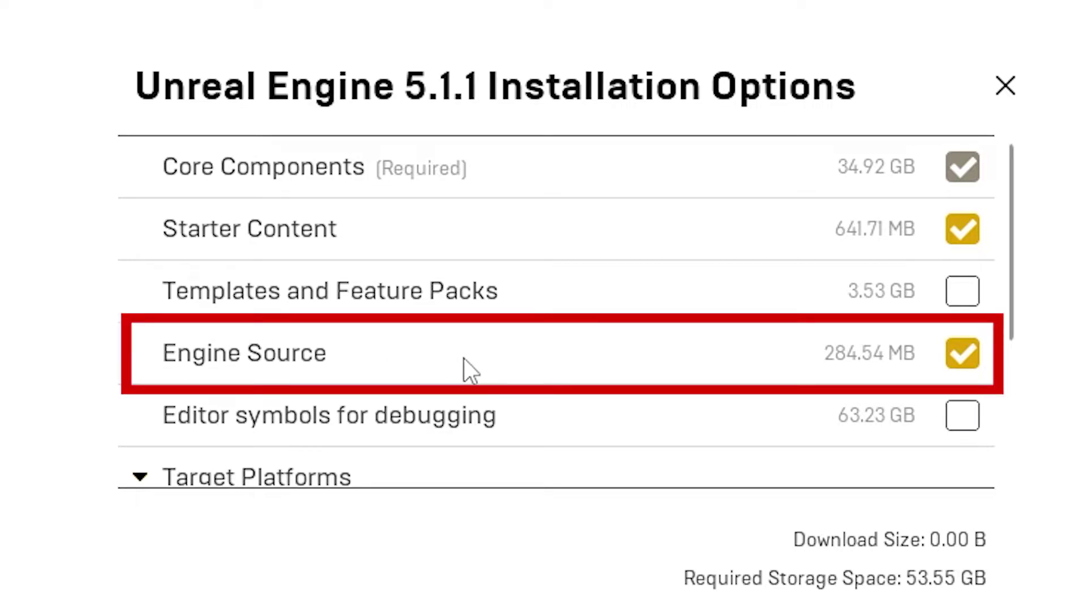
scroll(464, 359, "down", 5)
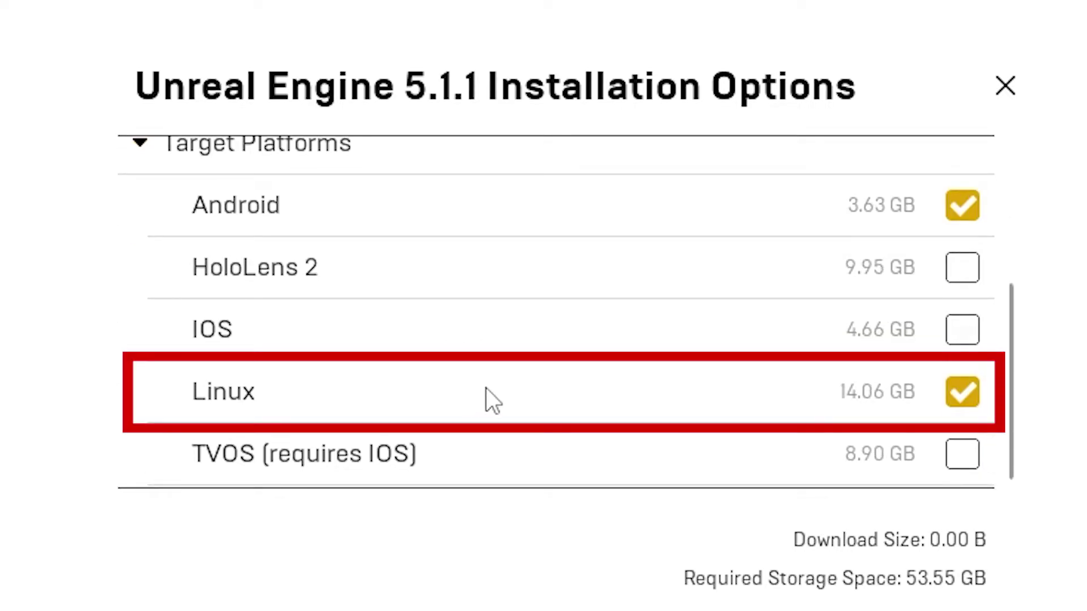
scroll(445, 250, "up", 1)
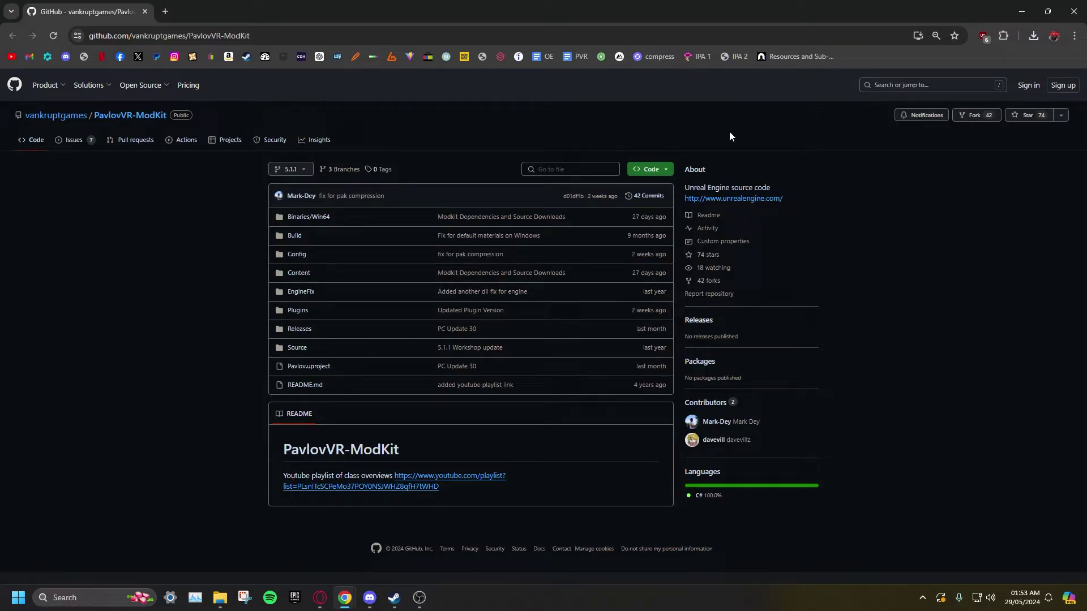
- Download the PavlovVR-ModKit 5.1.1 branch as PavlovVR-ModKit-5.1.1.zip
left_click(651, 169)
left_click(598, 290)
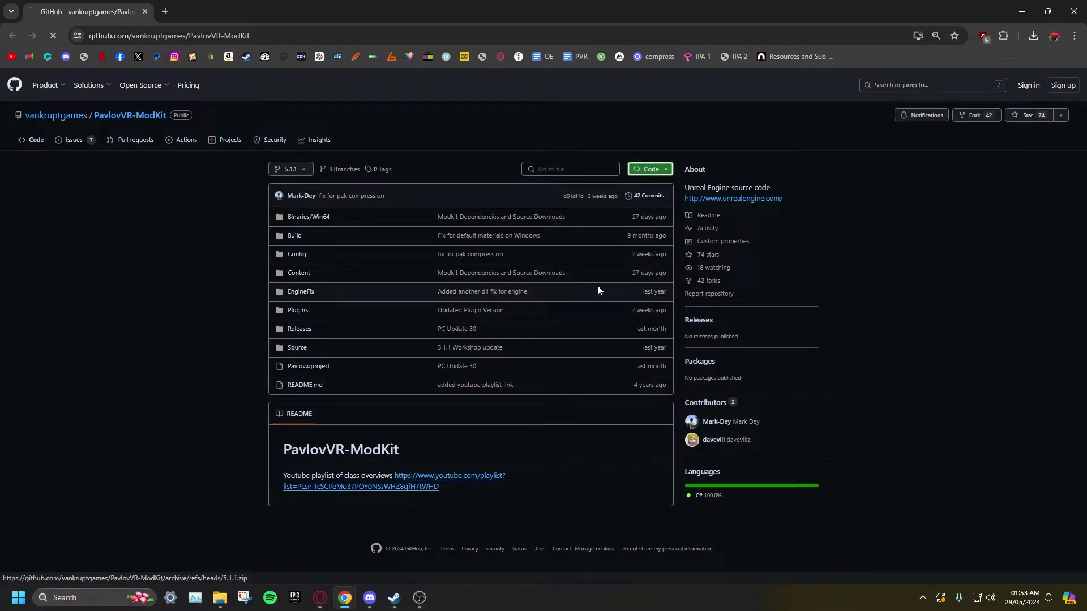
left_click(716, 117)
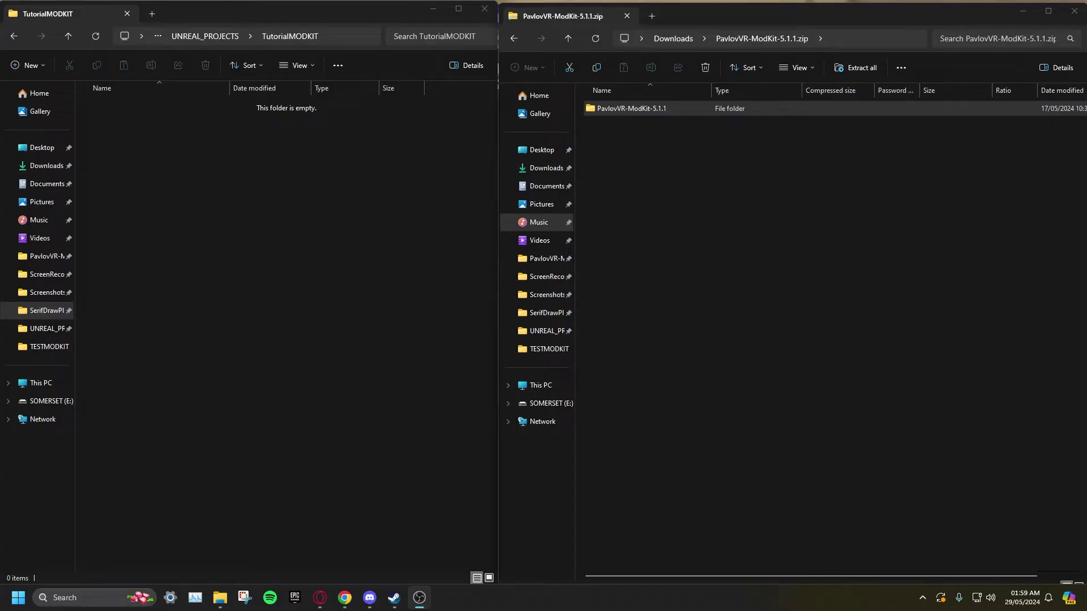
- Copy PavlovVR-ModKit-5.1.1 into TutorialMODKIT and launch its Pavlov.uproject in Unreal Editor
left_click_drag(631, 108, 285, 226)
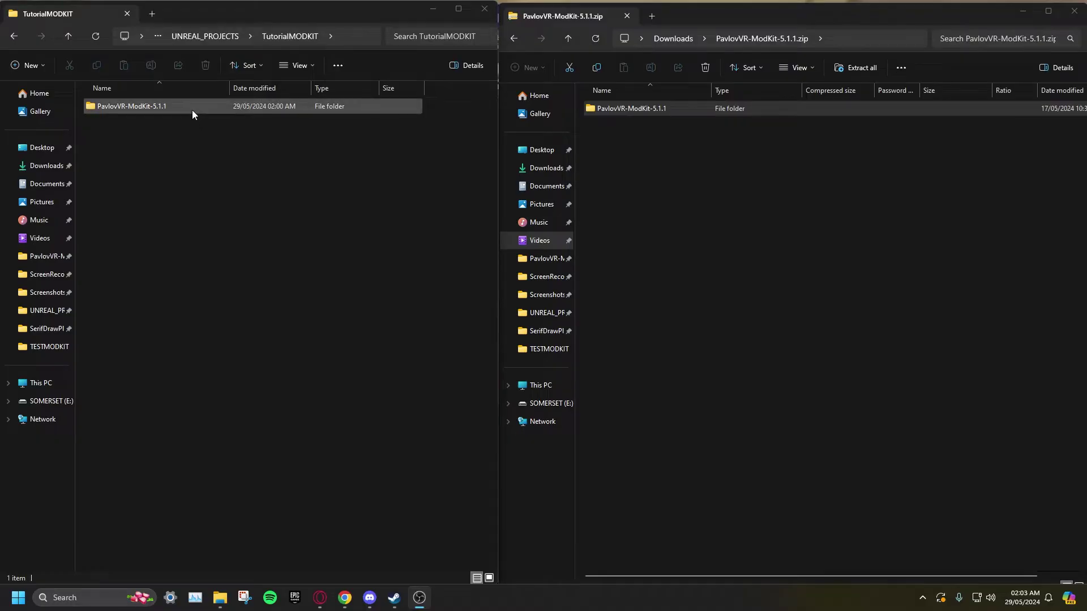
double_click(192, 108)
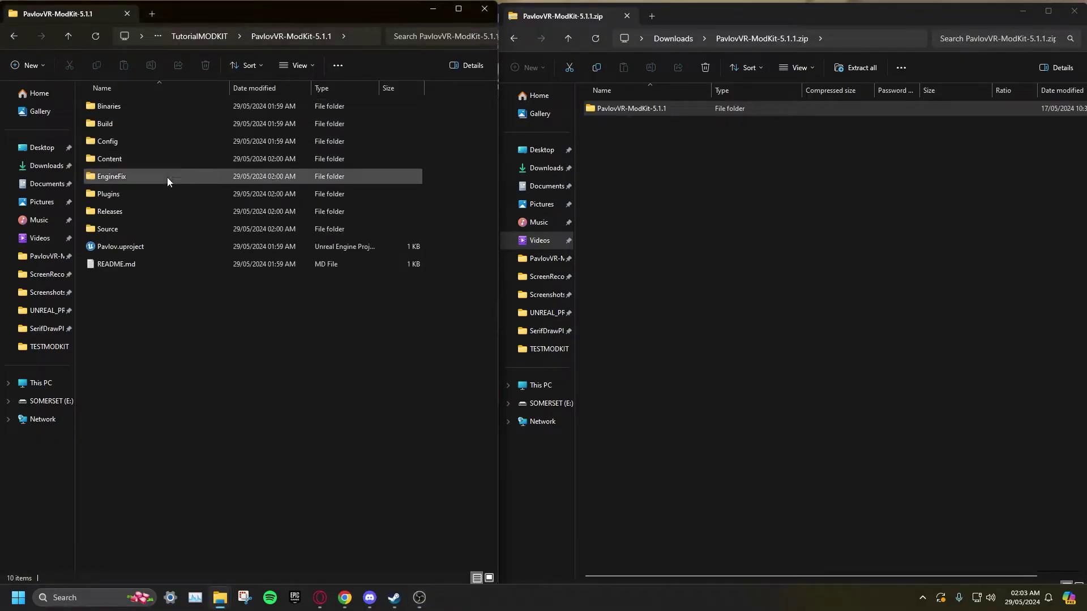
double_click(151, 246)
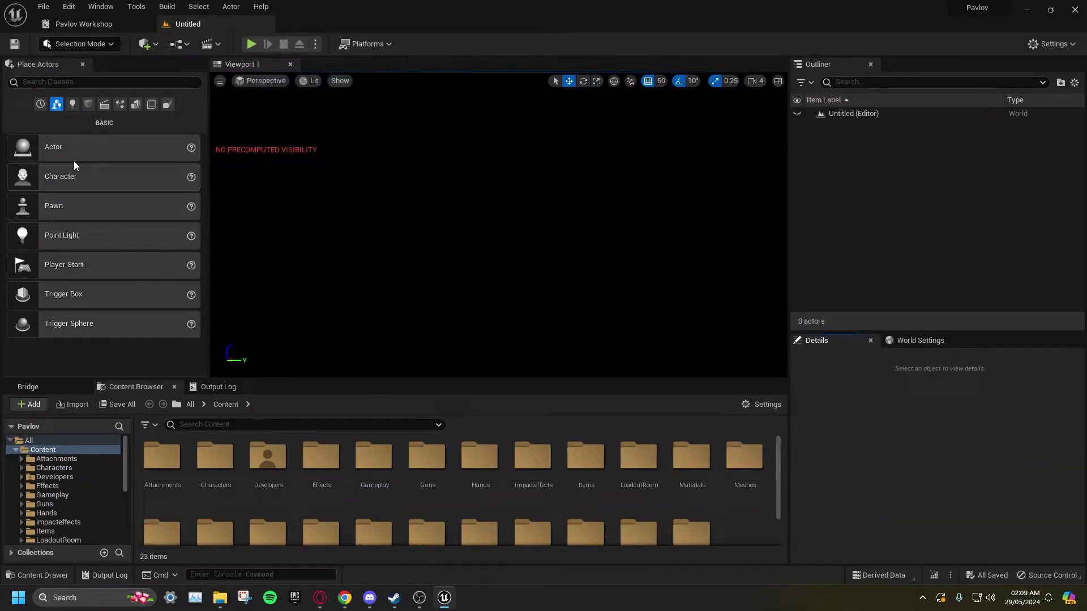
left_click(101, 6)
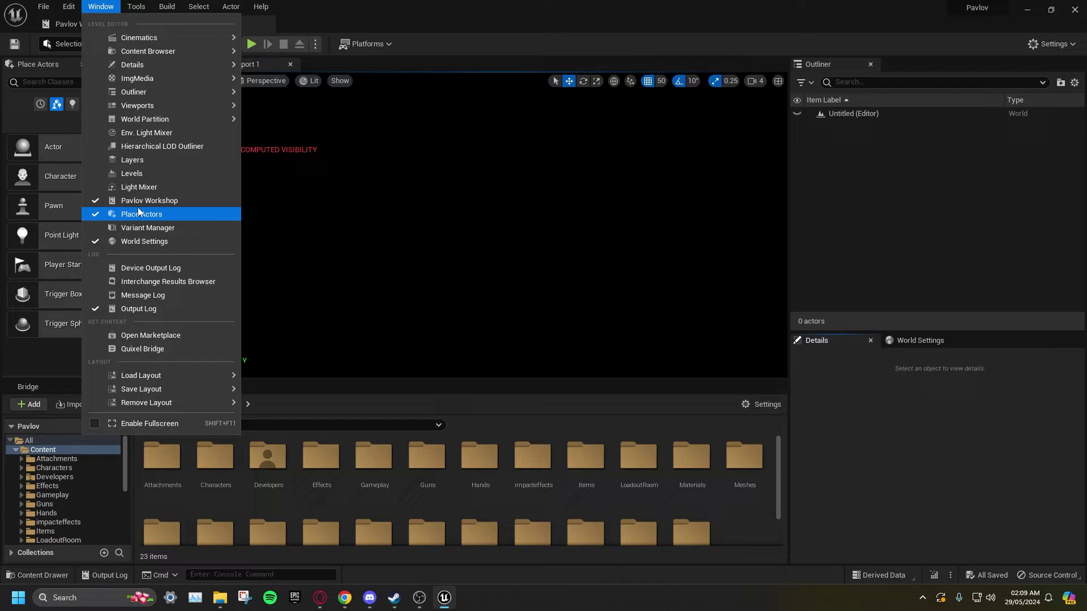
left_click(194, 200)
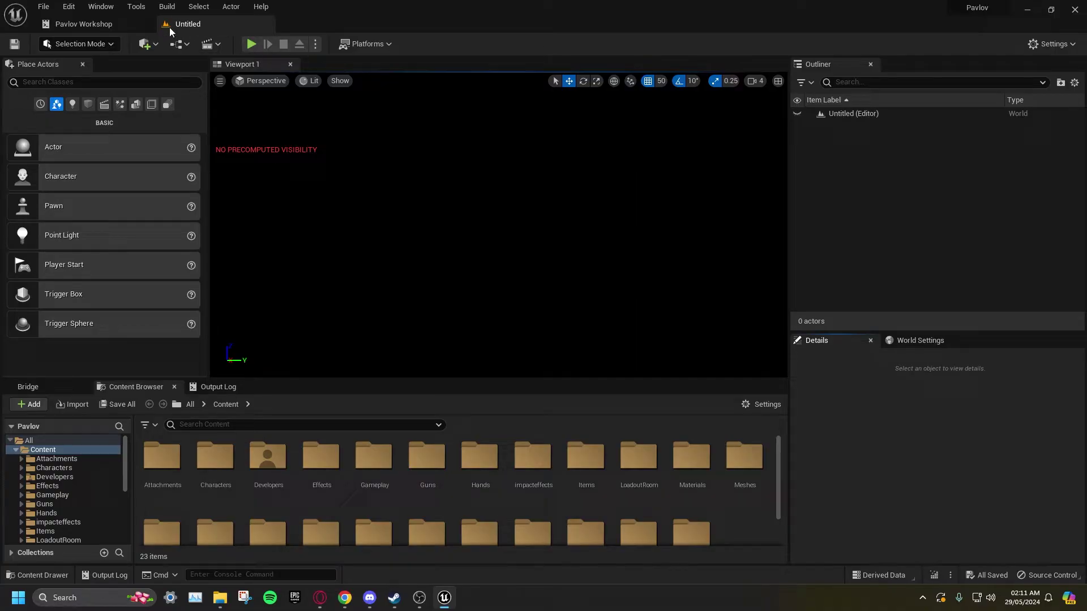
left_click(101, 6)
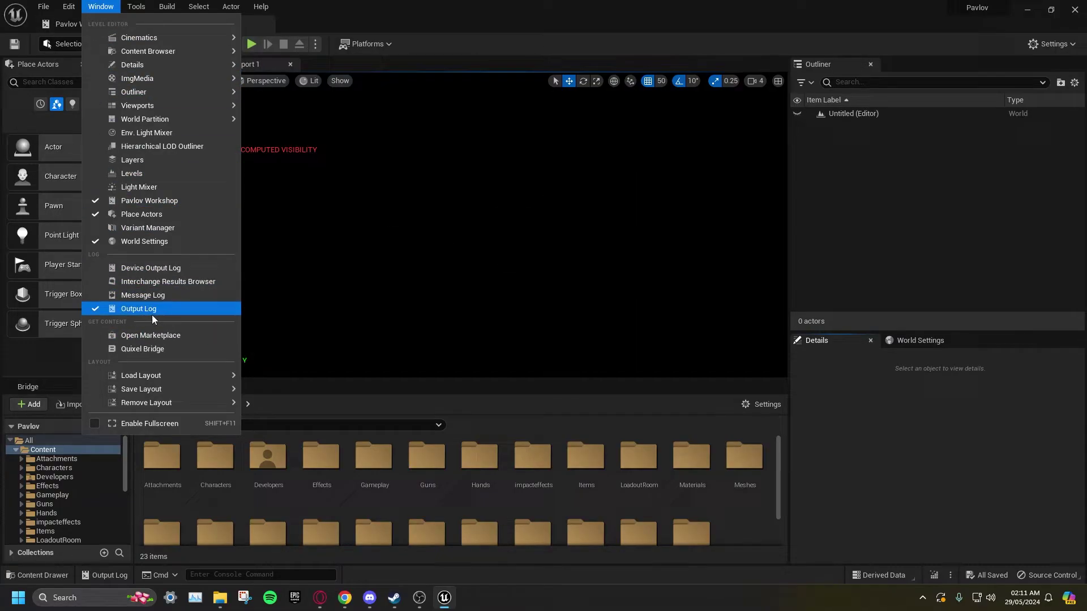
mouse_move(170, 376)
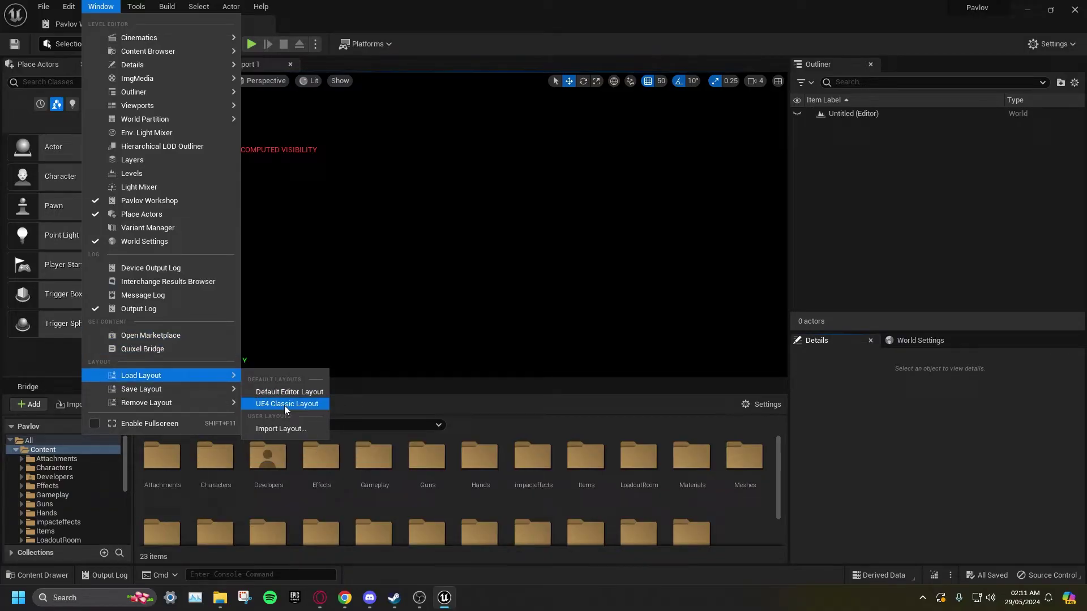
left_click(352, 342)
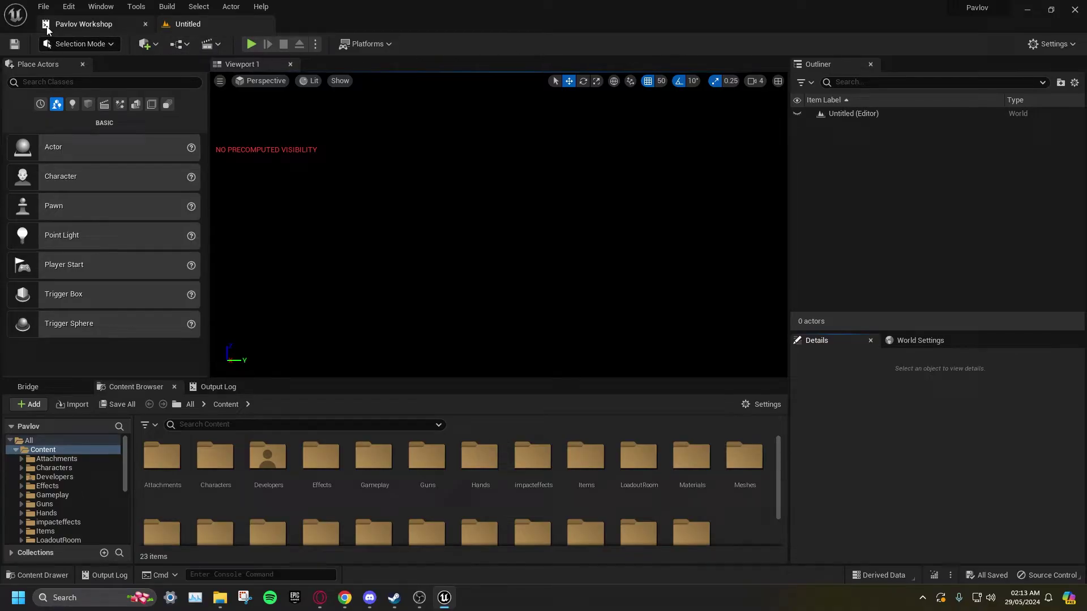
- Create a Pavlov Workshop mod with Mod Name 'test' and Mod Summary 'test'
left_click(80, 24)
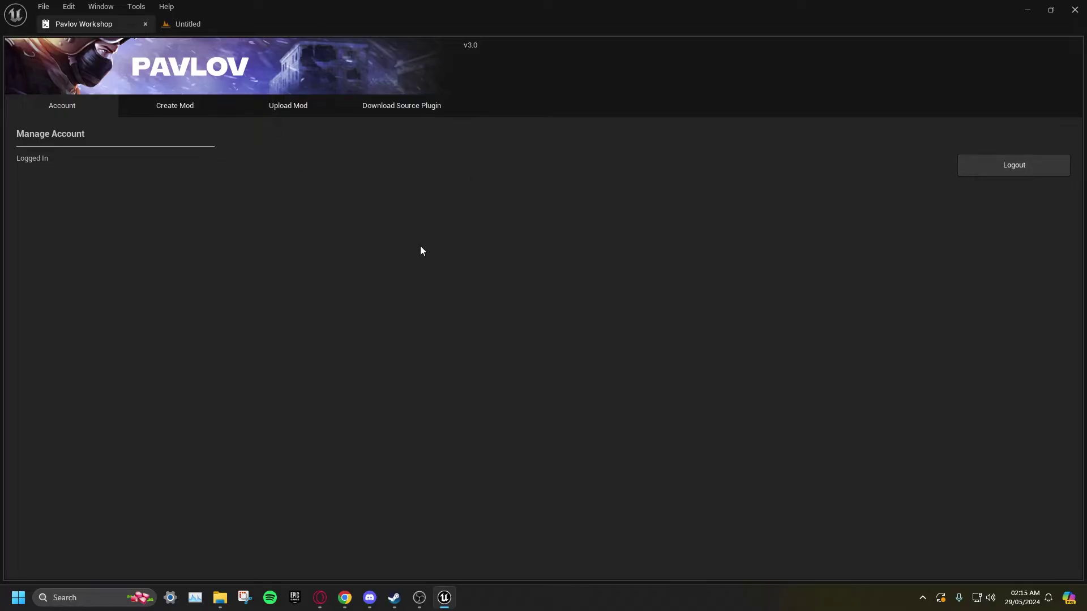
left_click(177, 106)
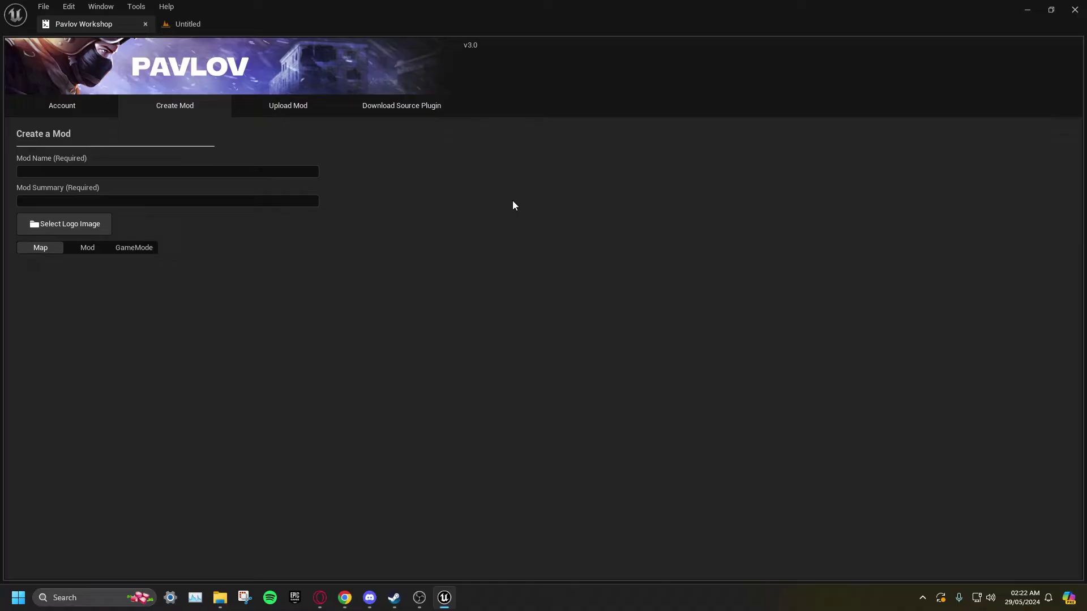
left_click(234, 170)
type("test")
left_click(209, 202)
type("test")
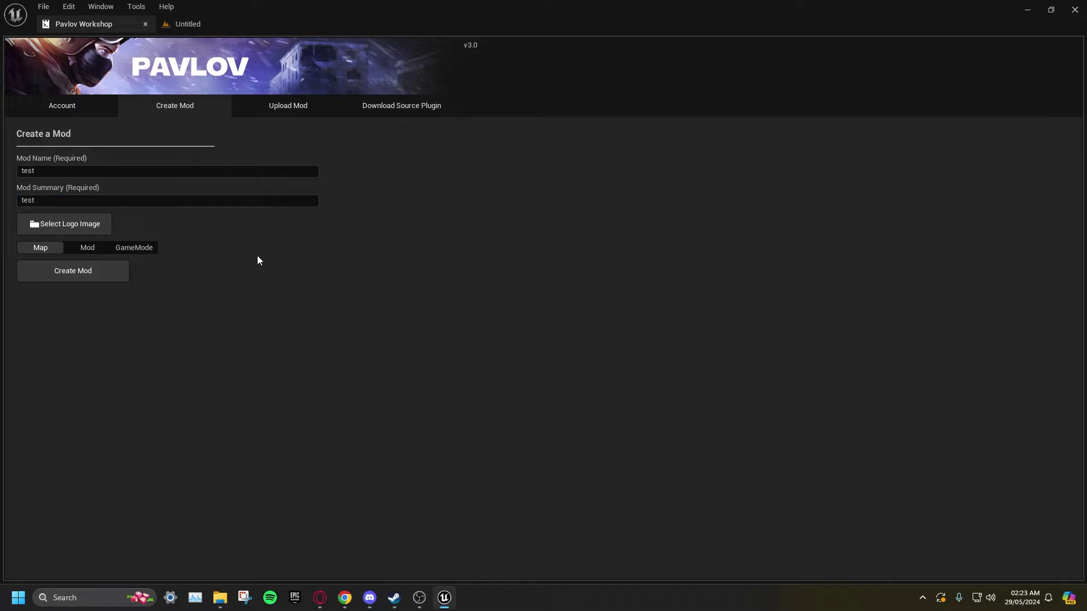
left_click(92, 277)
- Set grid snap to 10 and create a new level from the Basic template
left_click(188, 25)
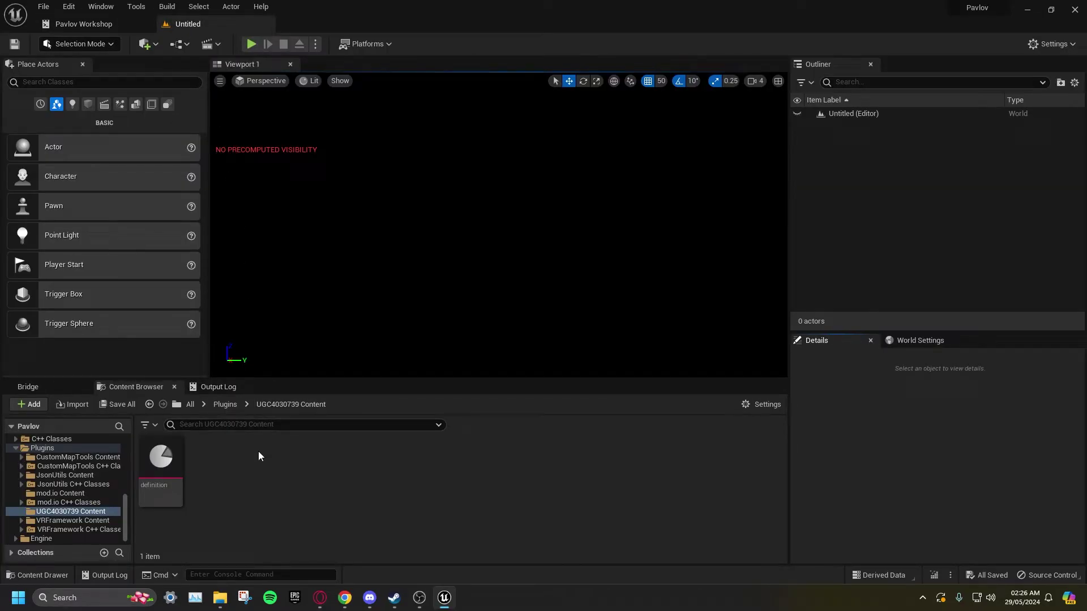
key("bracketleft")
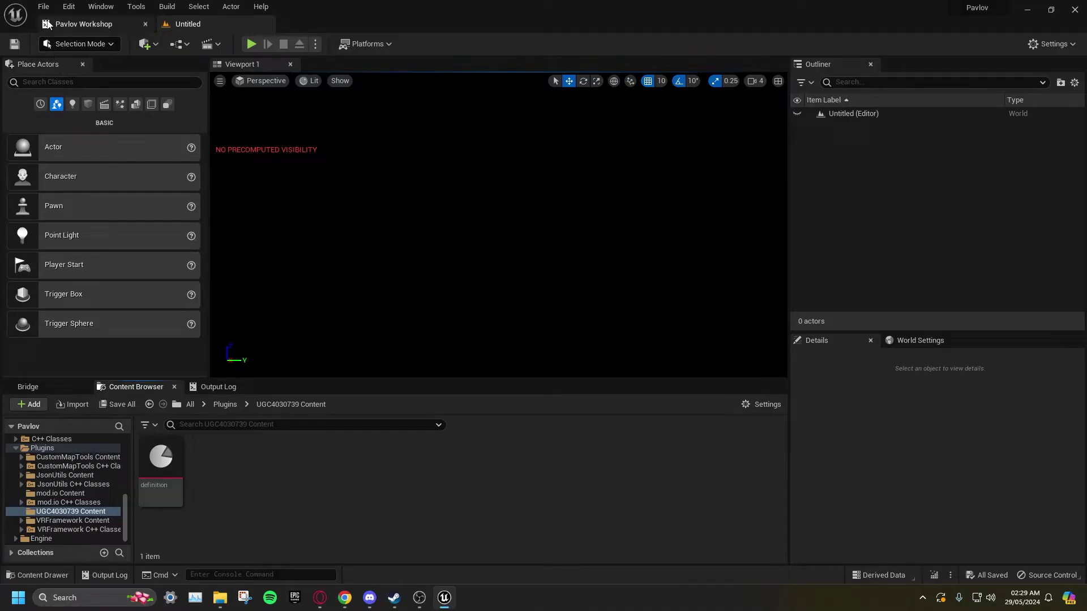
left_click(43, 6)
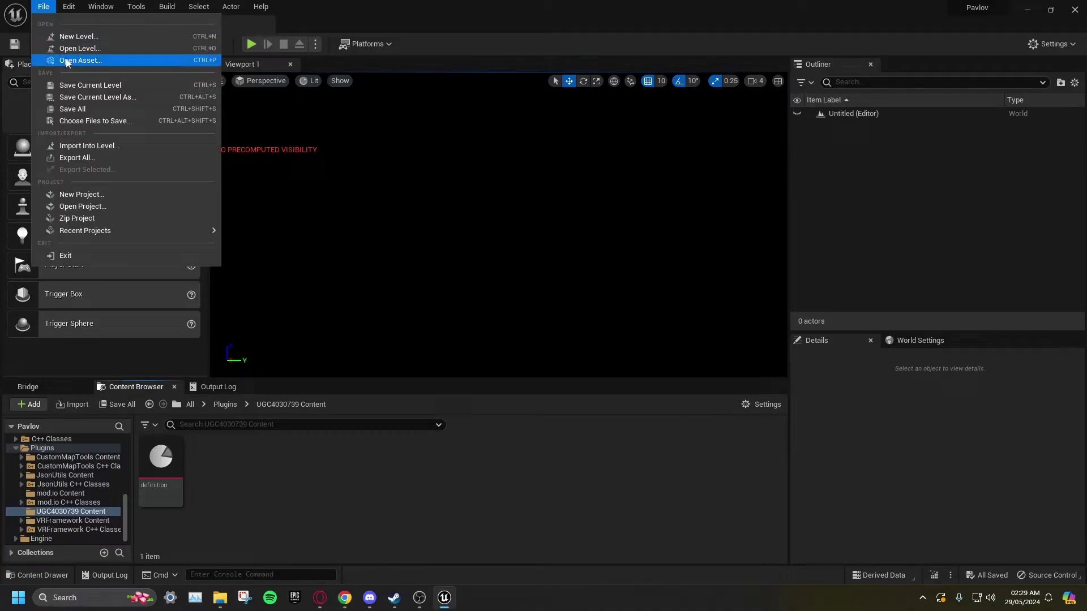
left_click(83, 36)
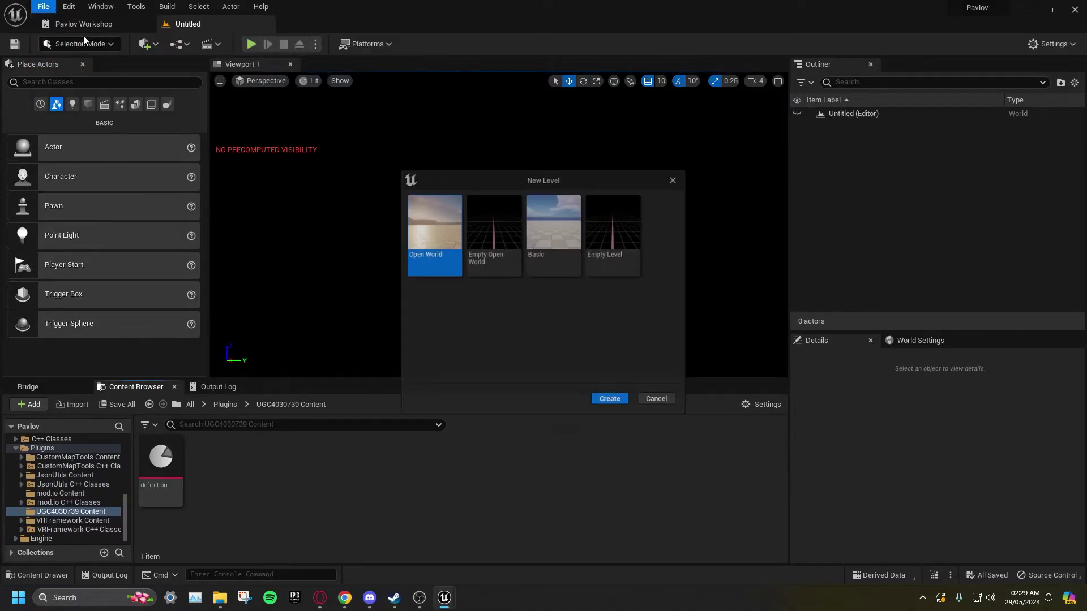
left_click(558, 258)
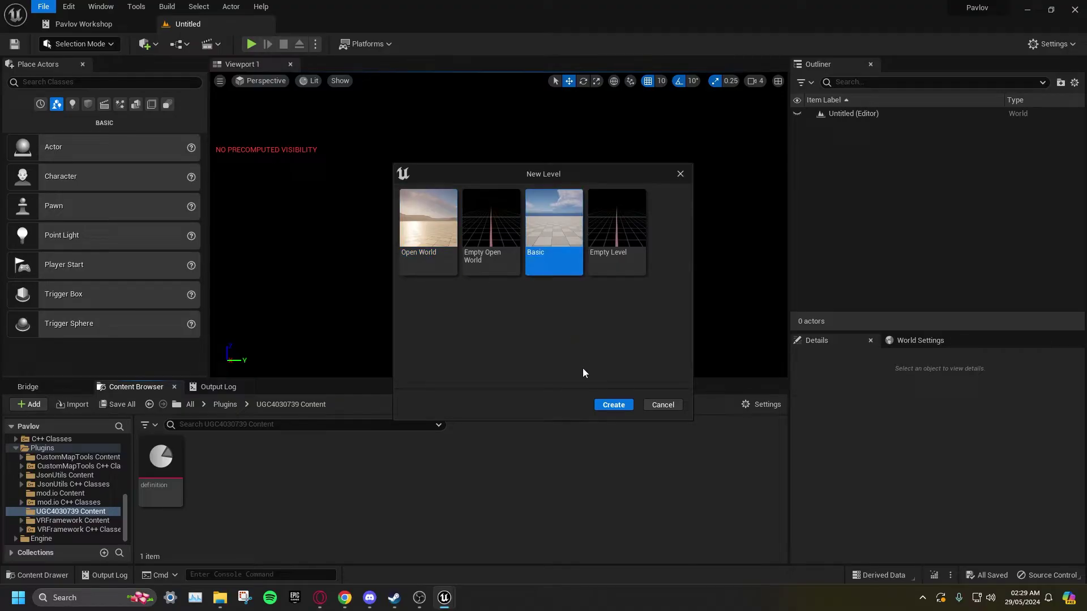
left_click(613, 404)
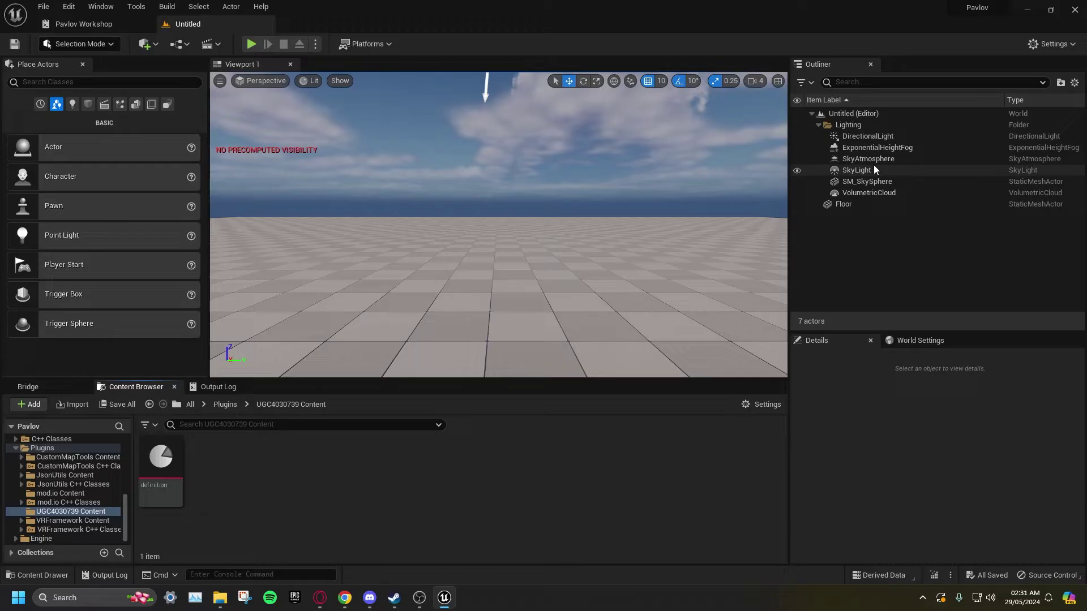
- Delete ExponentialHeightFog and VolumetricCloud, and make SM_SkySphere and Floor static
left_click(877, 148)
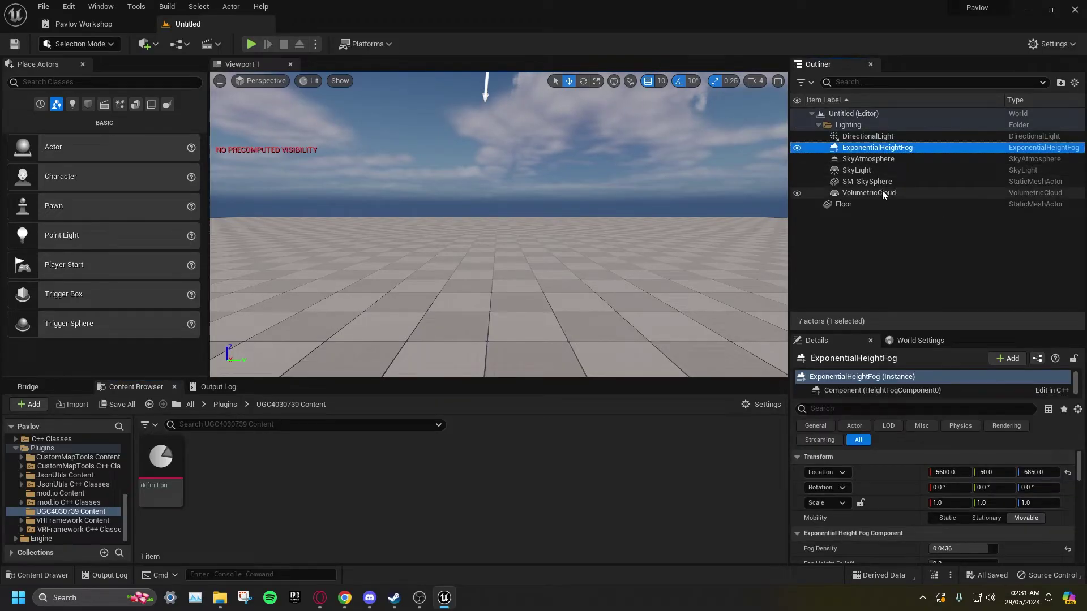
left_click(882, 193, "ctrl")
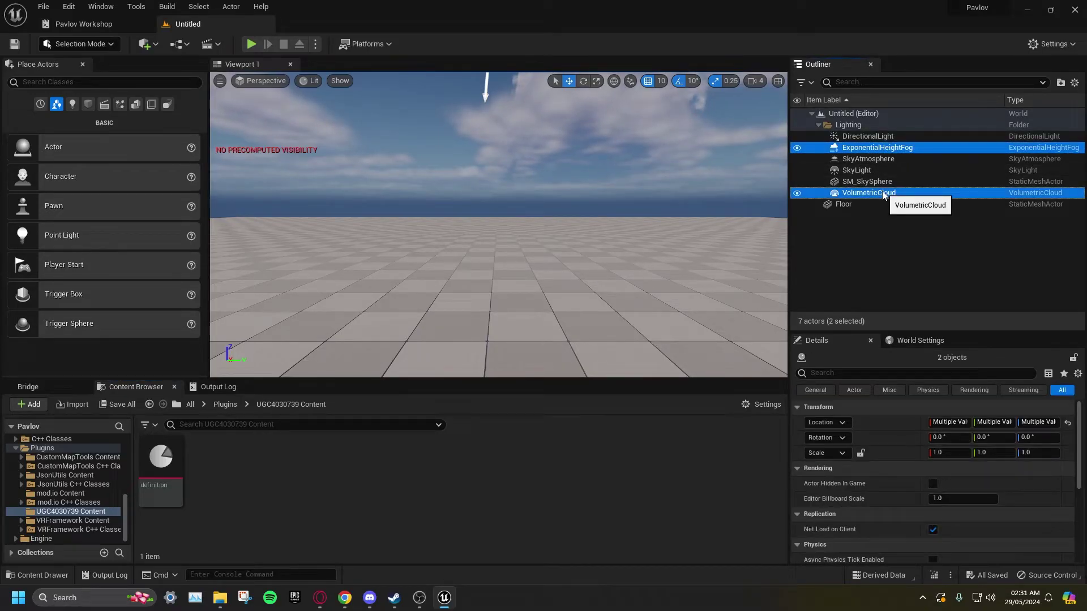
key("Delete")
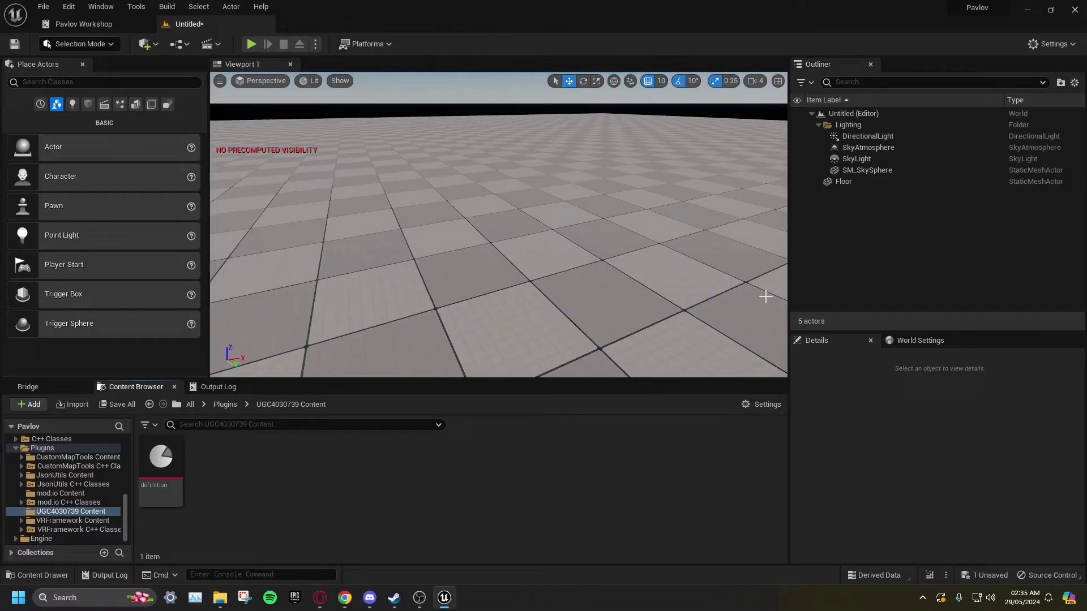
left_click(872, 171)
left_click(867, 183, "ctrl")
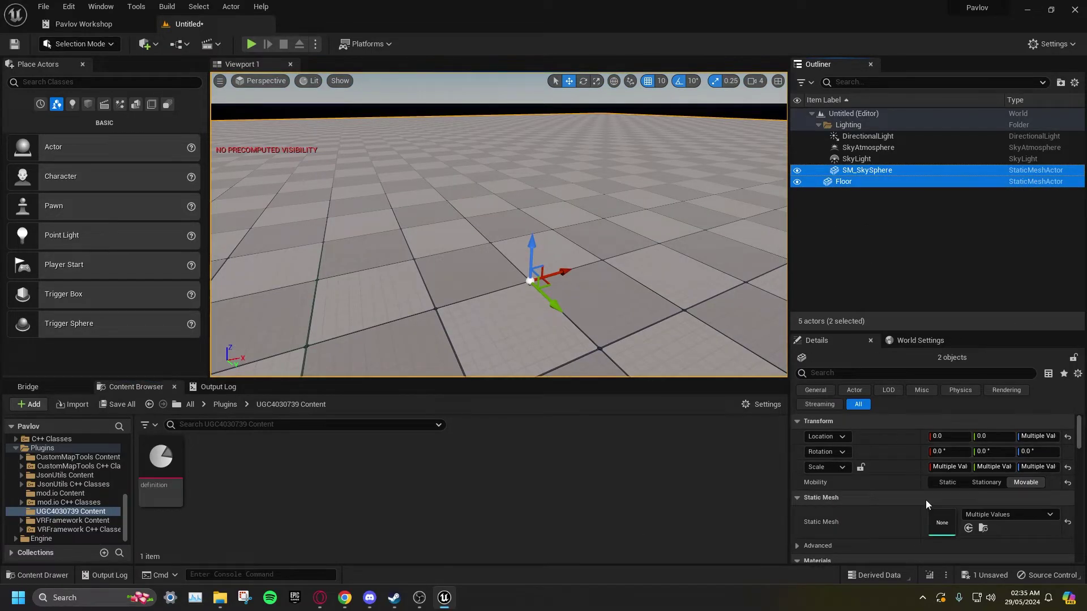
left_click(936, 485)
- Set the DirectionalLight and SkyLight mobility to Static
left_click(881, 237)
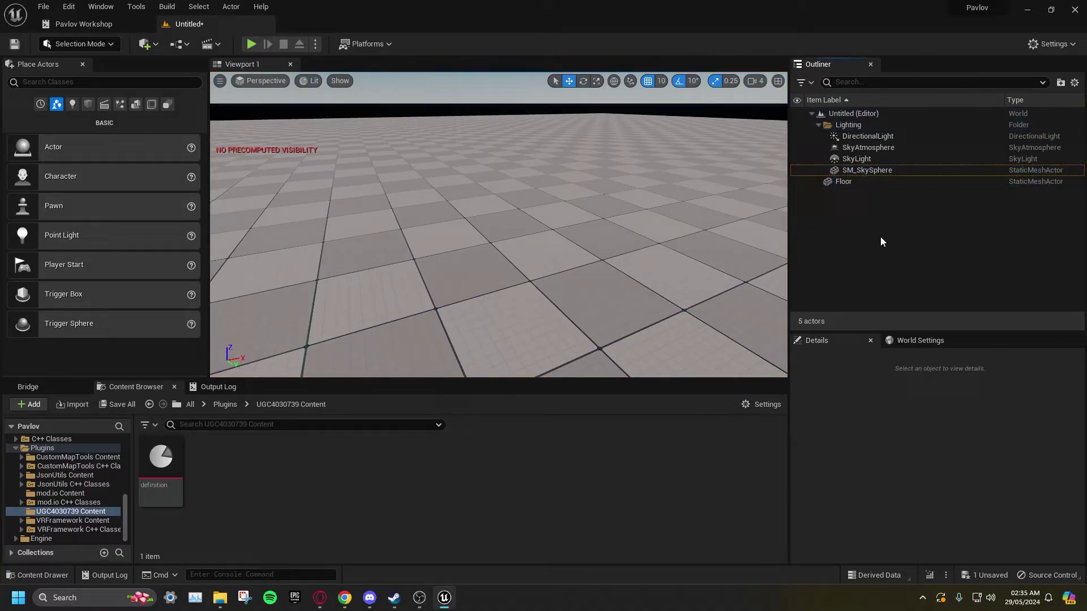
left_click(865, 160)
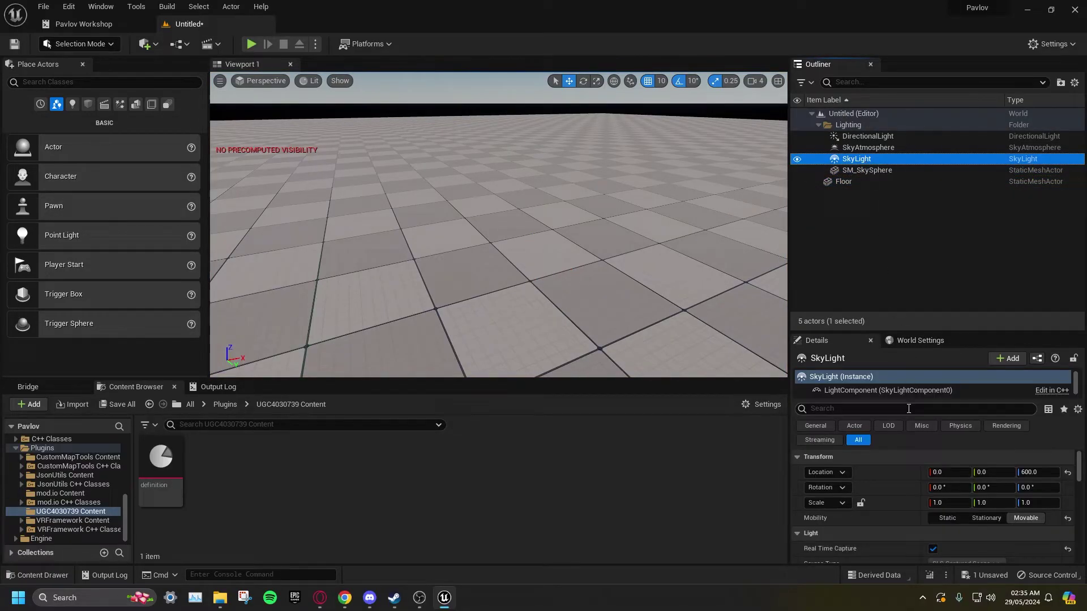
left_click(878, 149)
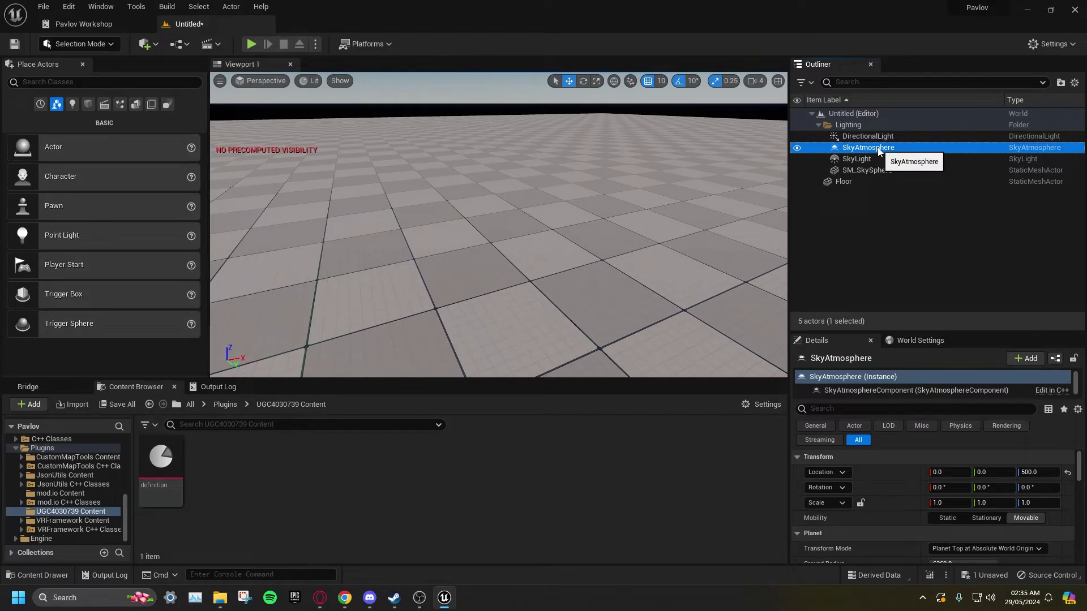
left_click(881, 135)
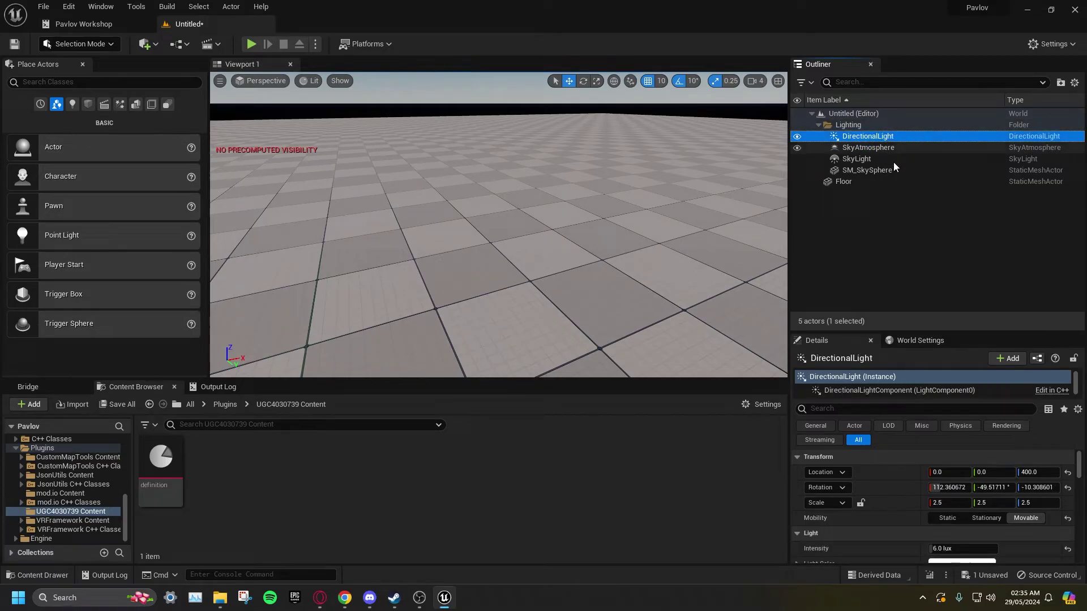
left_click(947, 518)
left_click(868, 148)
left_click(856, 159)
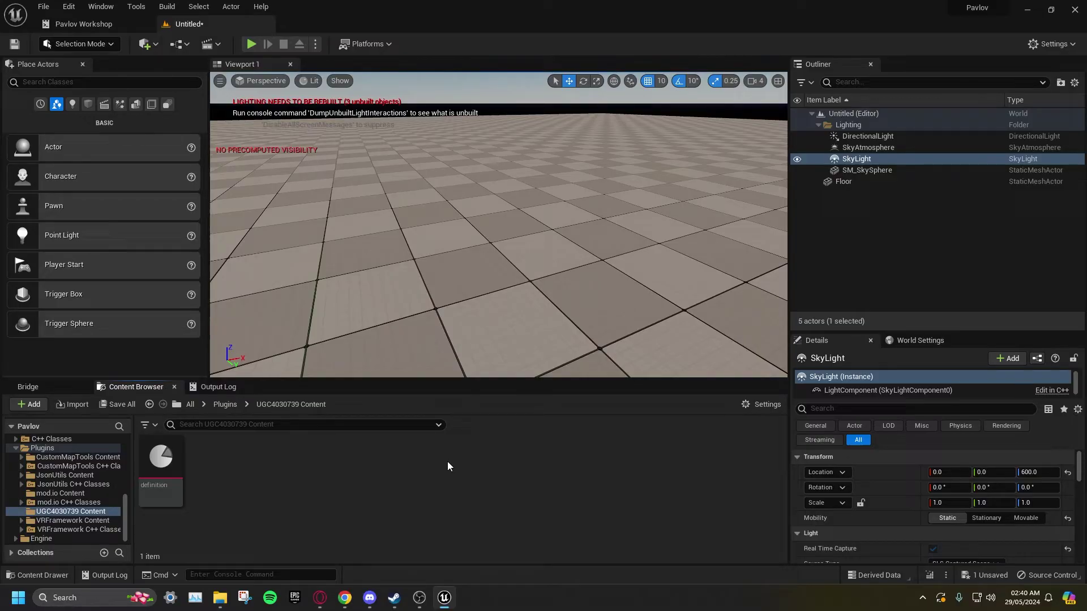
- Save the untitled level as TestMap in the UGC4030739 Content folder
left_click(124, 405)
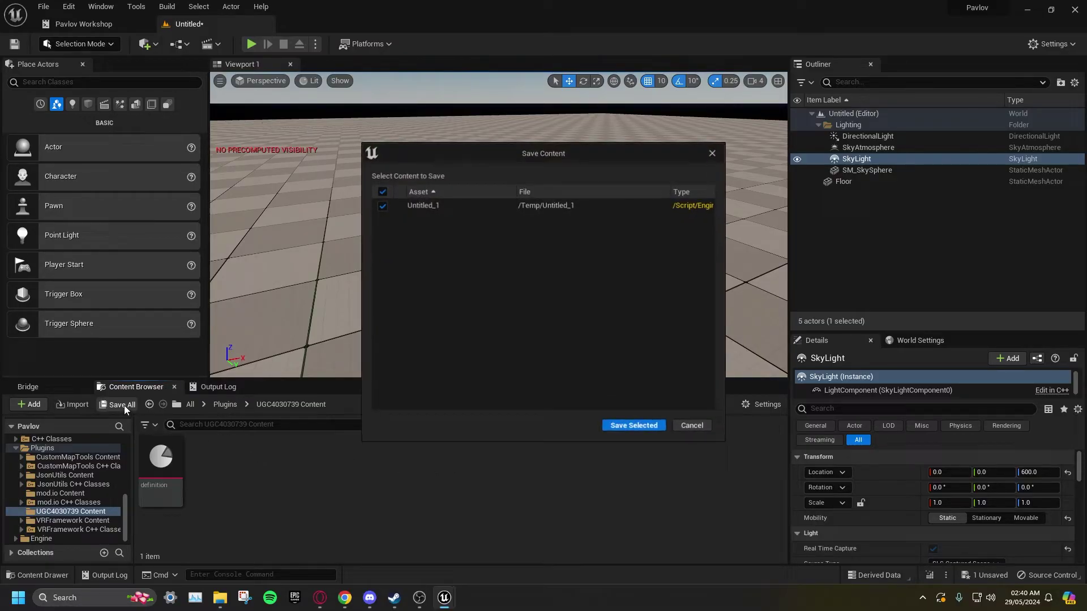
left_click(631, 422)
double_click(730, 173)
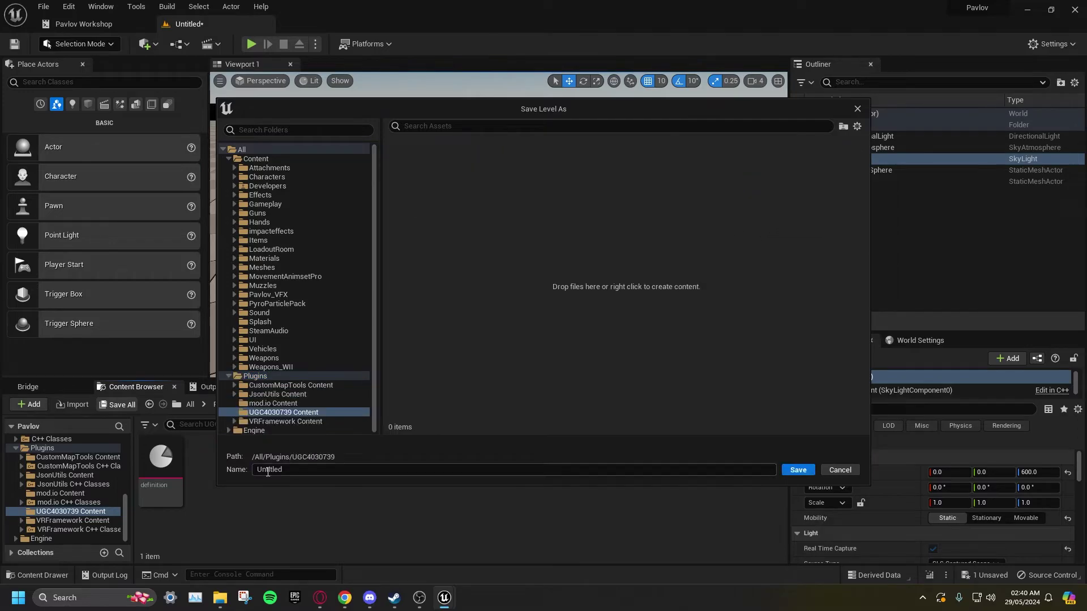
type("TestMap")
key("Return")
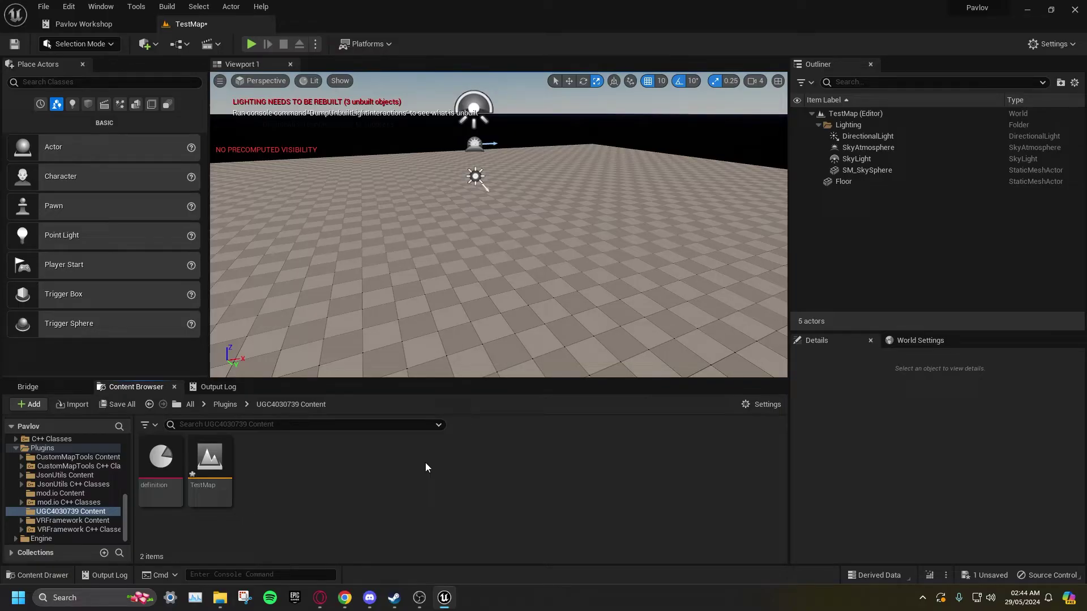
- Place a Sphere Reflection Capture and enlarge its influence radius to about 6248 over the floor
left_click(102, 83)
type("reflection")
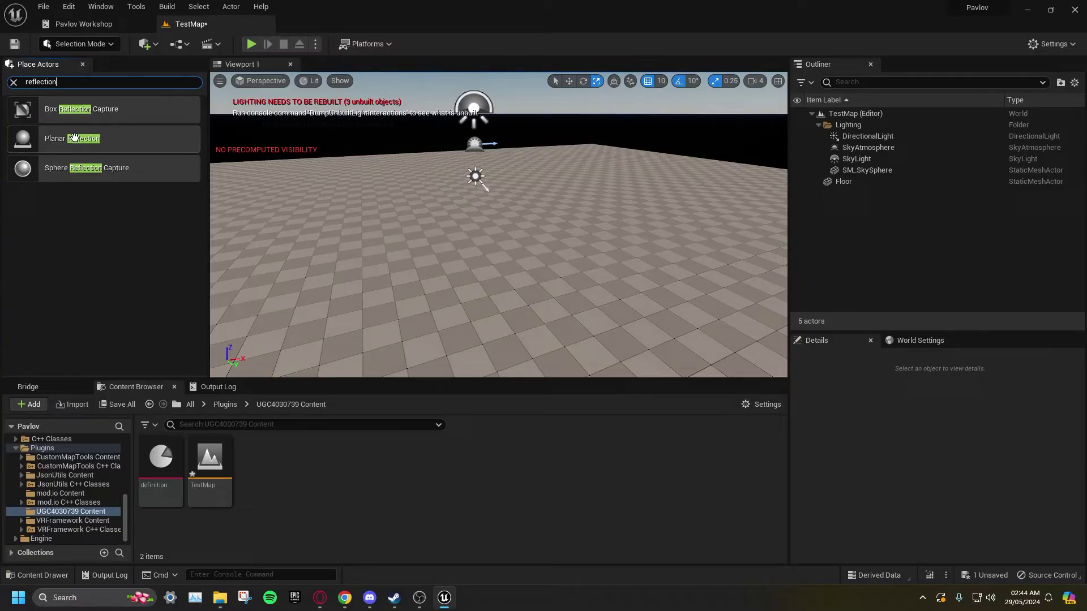
left_click_drag(57, 167, 478, 242)
key("f")
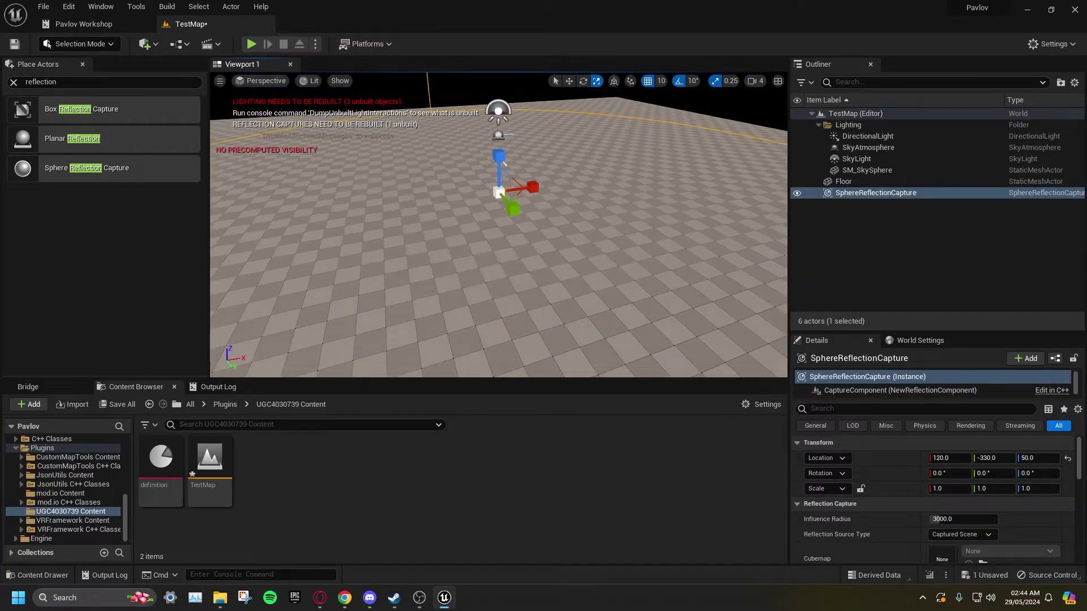
left_click_drag(494, 202, 547, 206)
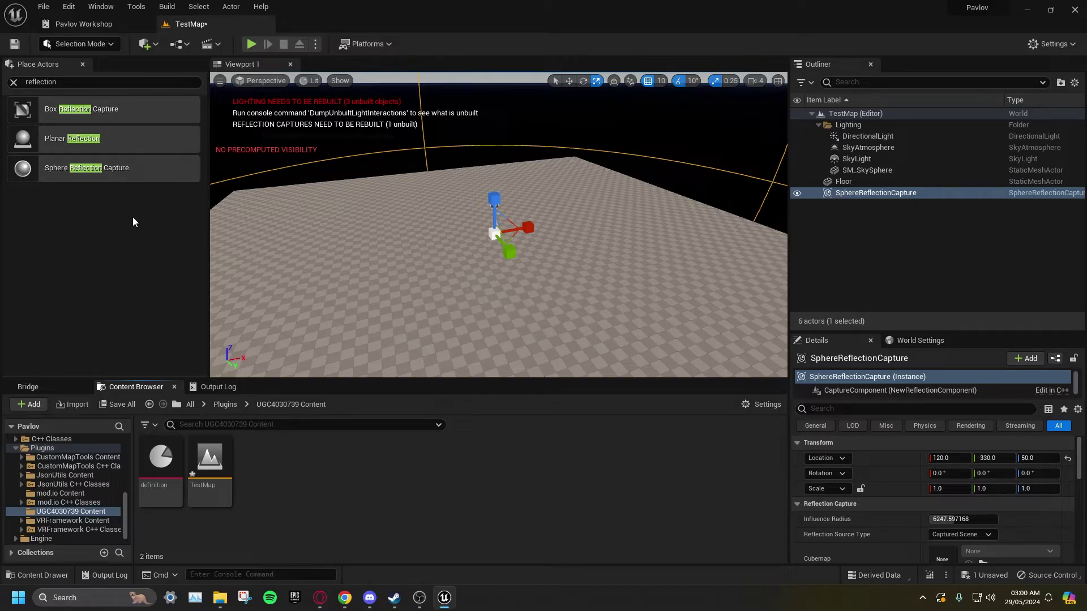
left_click(166, 6)
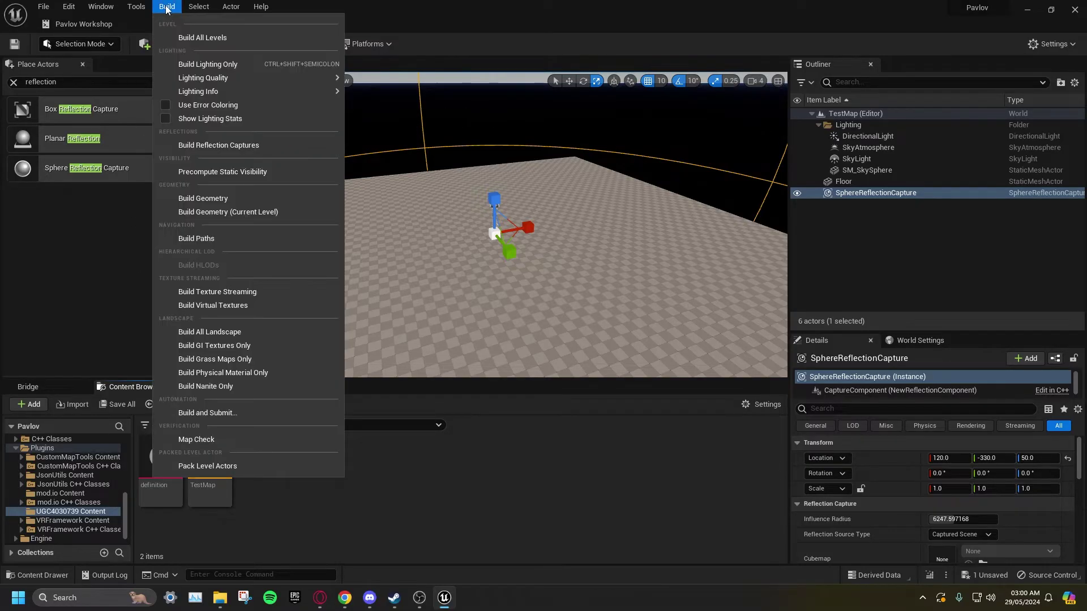
- Build reflection captures and lighting only, then save TestMap
left_click(238, 145)
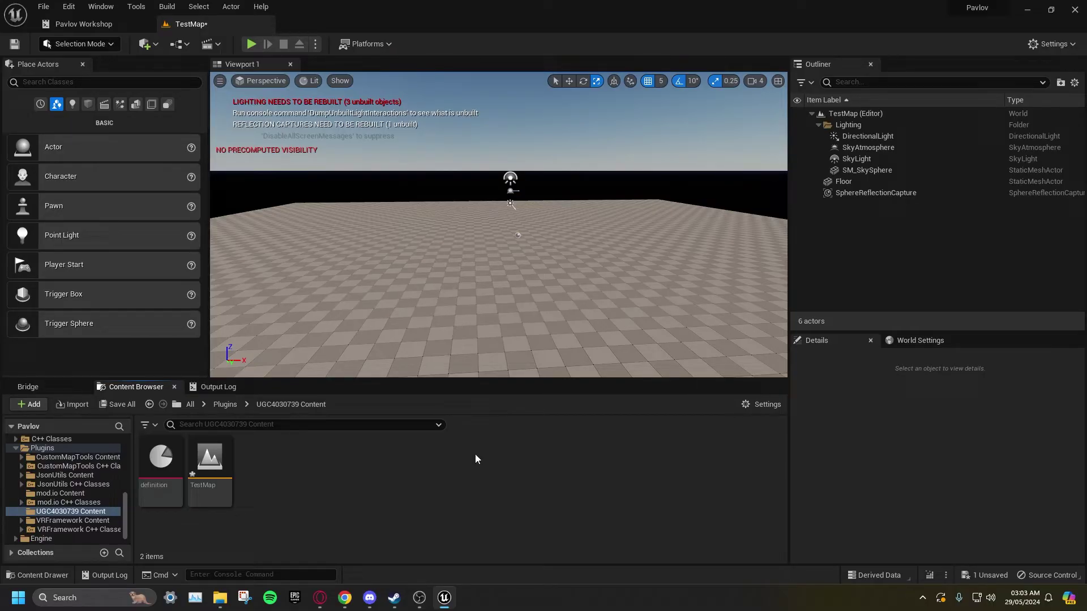
left_click(167, 6)
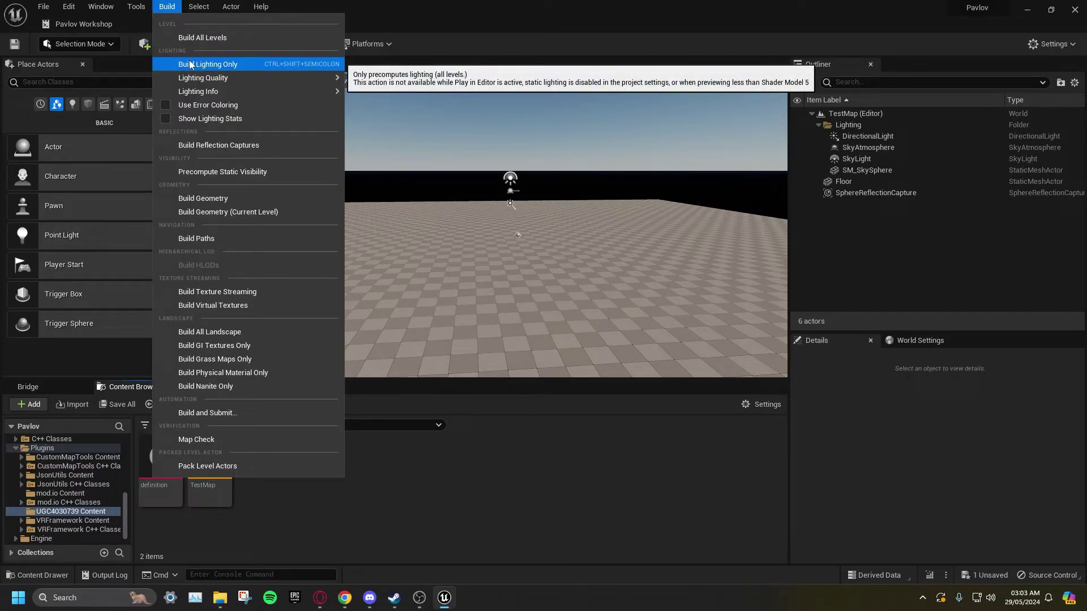
mouse_move(221, 79)
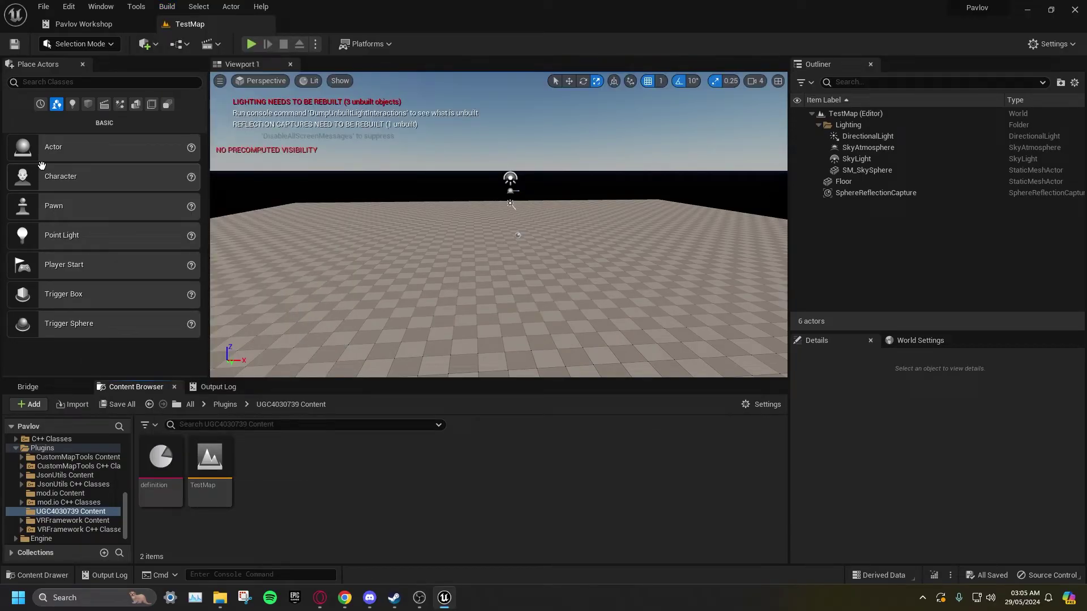
left_click(76, 81)
- Place a Pavlov Game Logic actor and assign the definition asset to it
type("game logic")
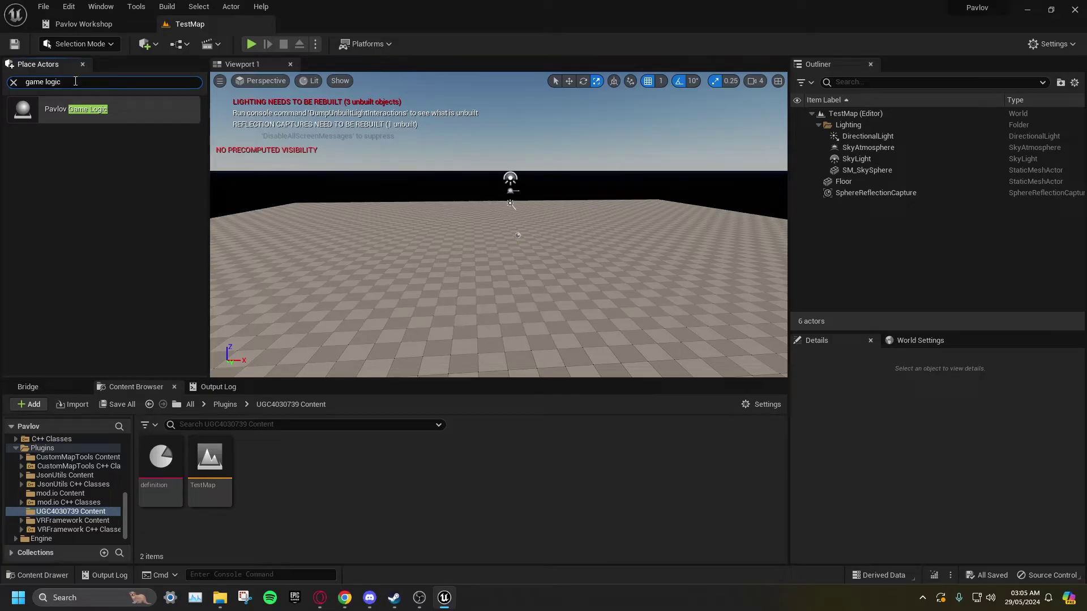
left_click_drag(77, 109, 485, 168)
key("w")
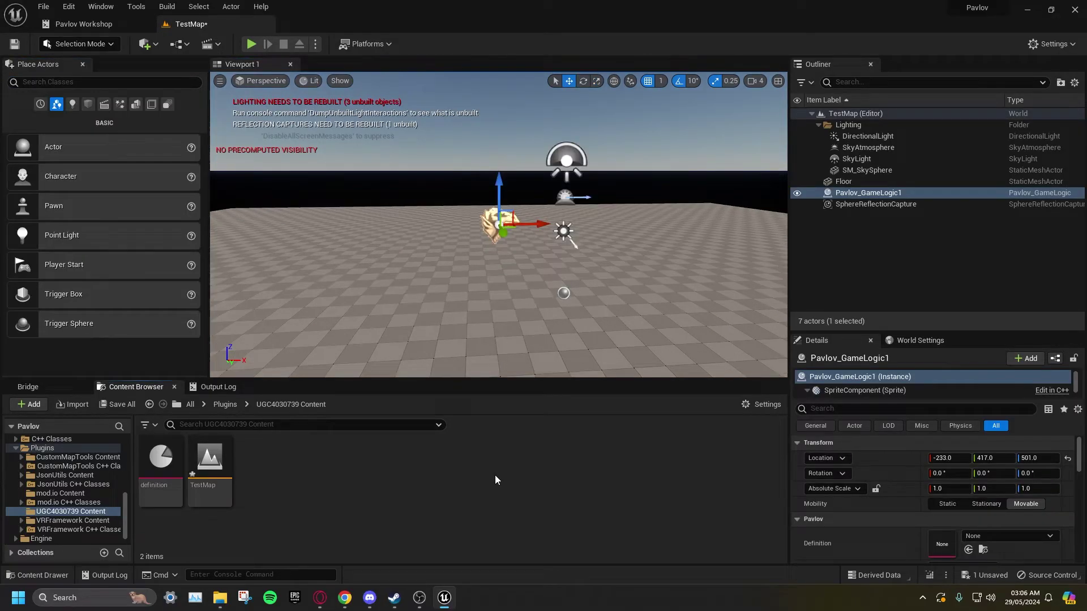
left_click_drag(161, 462, 956, 546)
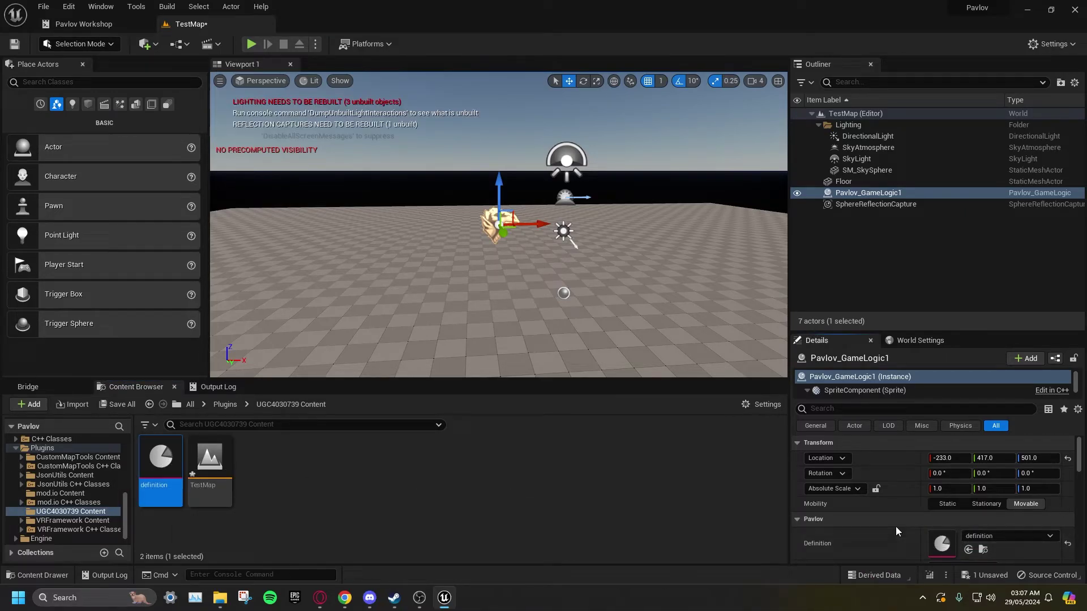
- Set its Player Info class to Pavlov_PlayerInfo and Player Proxy class to Pavlov_PlayerProxy
scroll(895, 526, "down", 3)
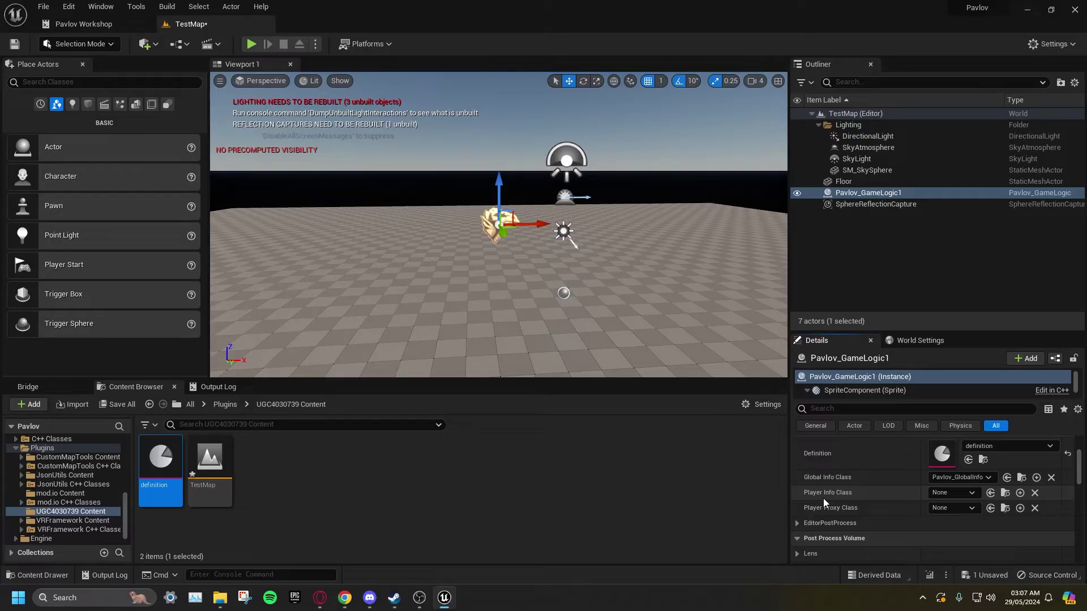
left_click(941, 494)
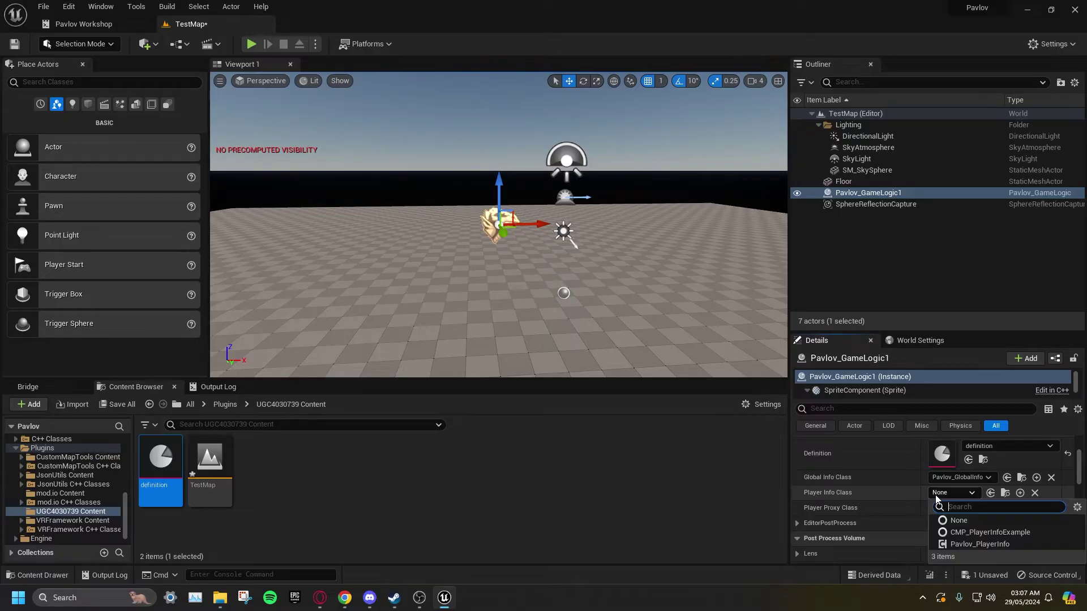
left_click(960, 545)
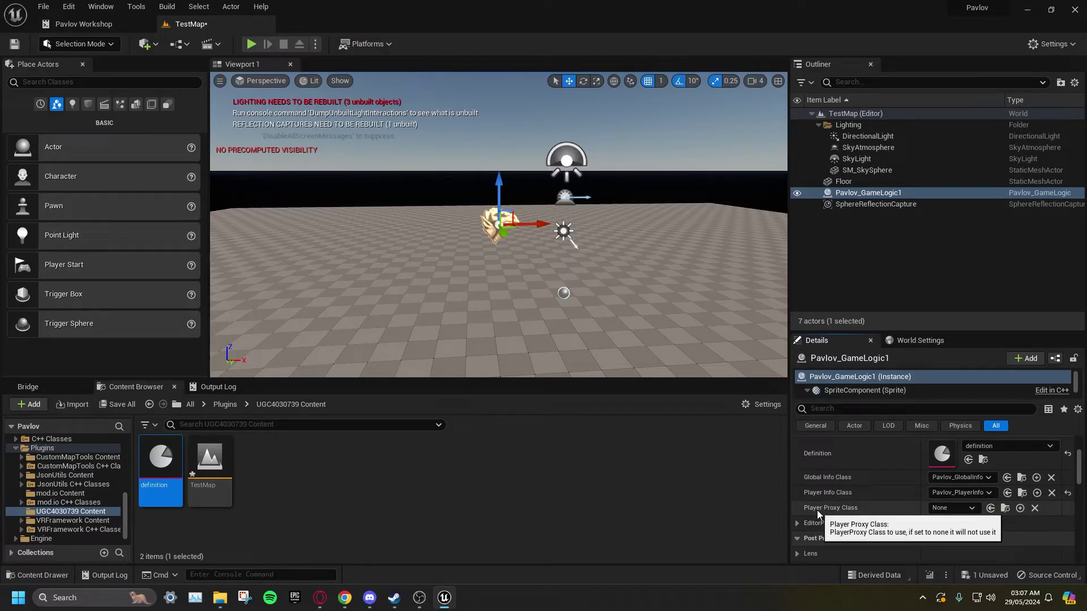
left_click(945, 509)
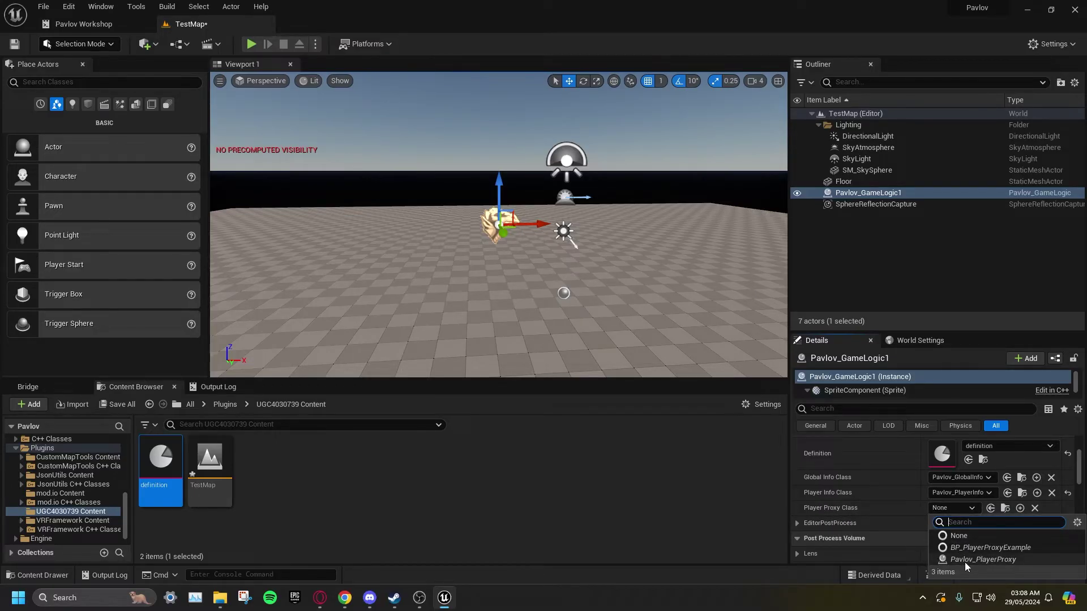
left_click(1028, 559)
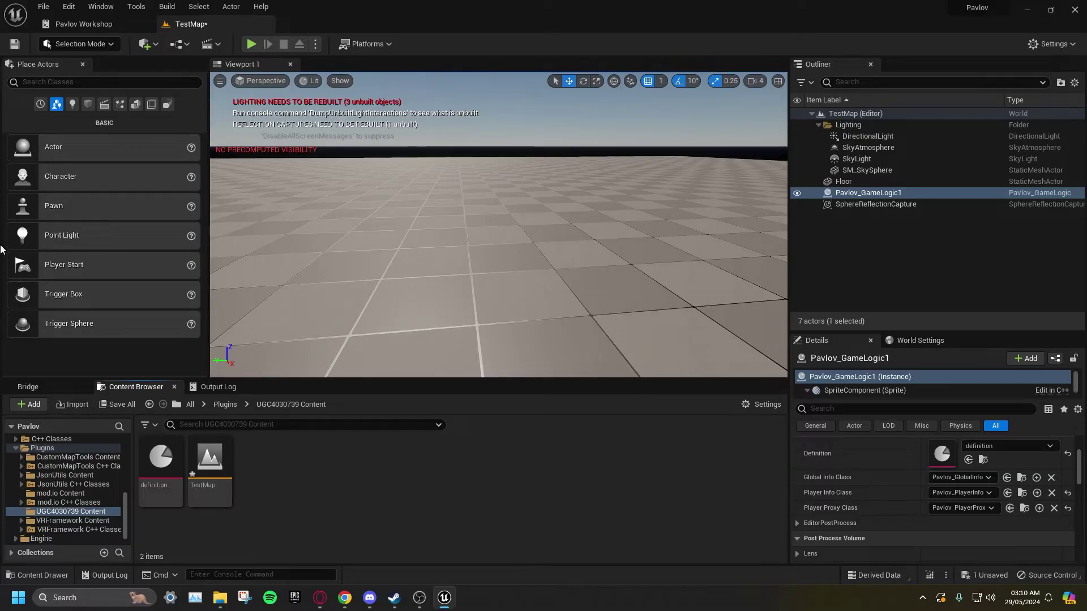
- Place Pavlov Spawn points 1–3 on the TestMap floor and open the TutorialThumbnail texture
left_click(105, 82)
type("spawn")
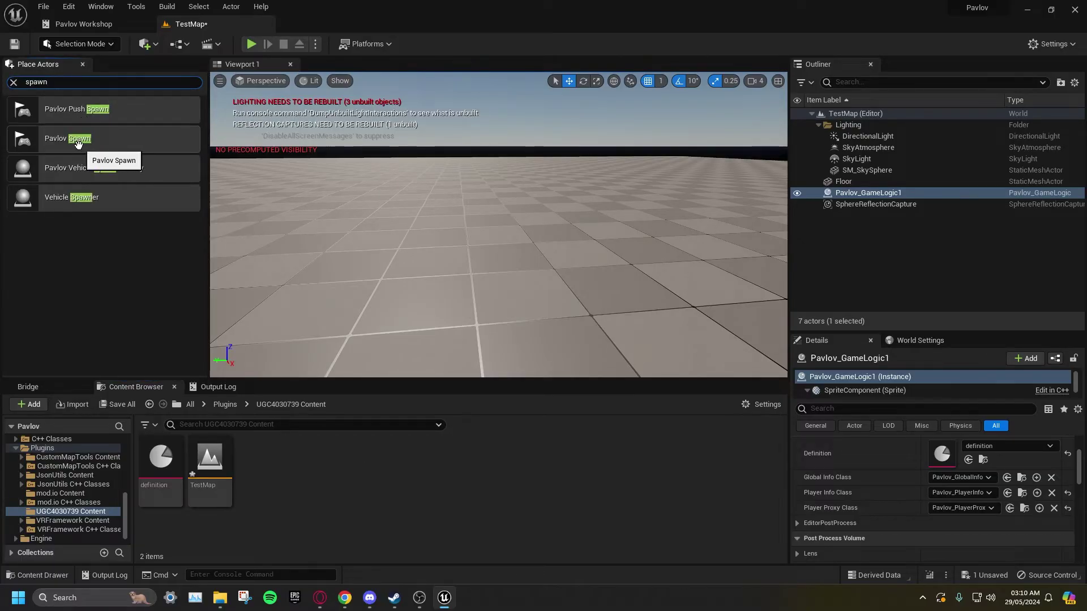
left_click_drag(79, 135, 487, 224)
right_click_drag(487, 224, 476, 245)
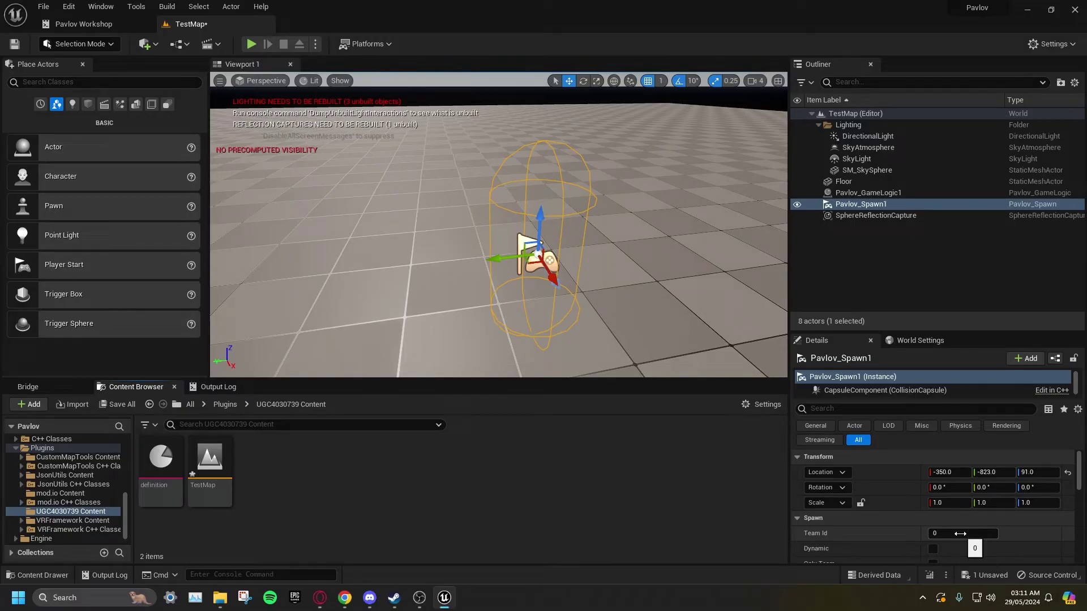
key("ctrl+d")
key("ctrl+d")
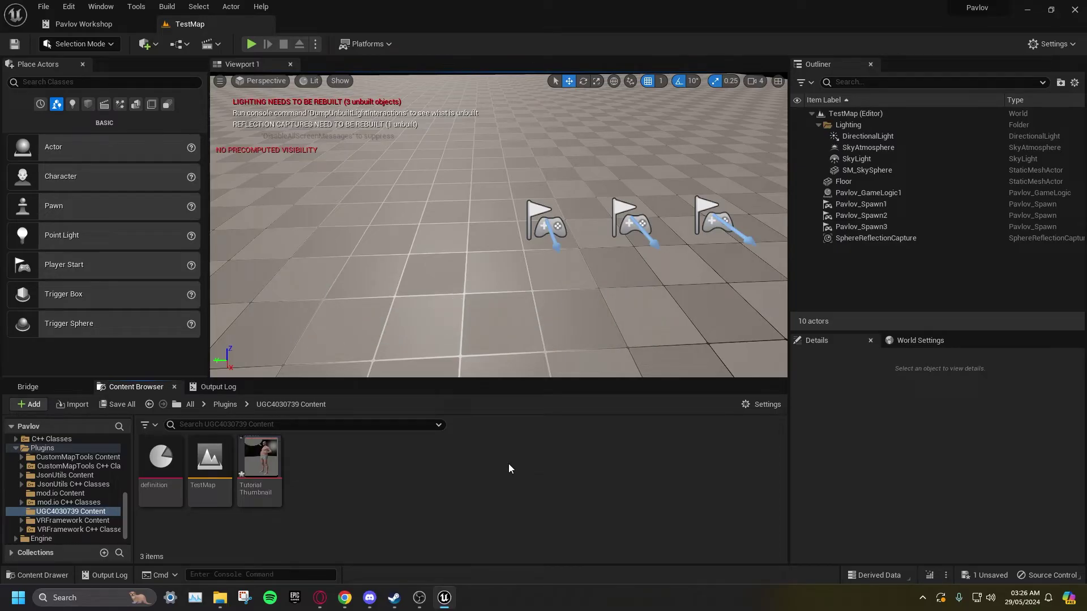
double_click(272, 459)
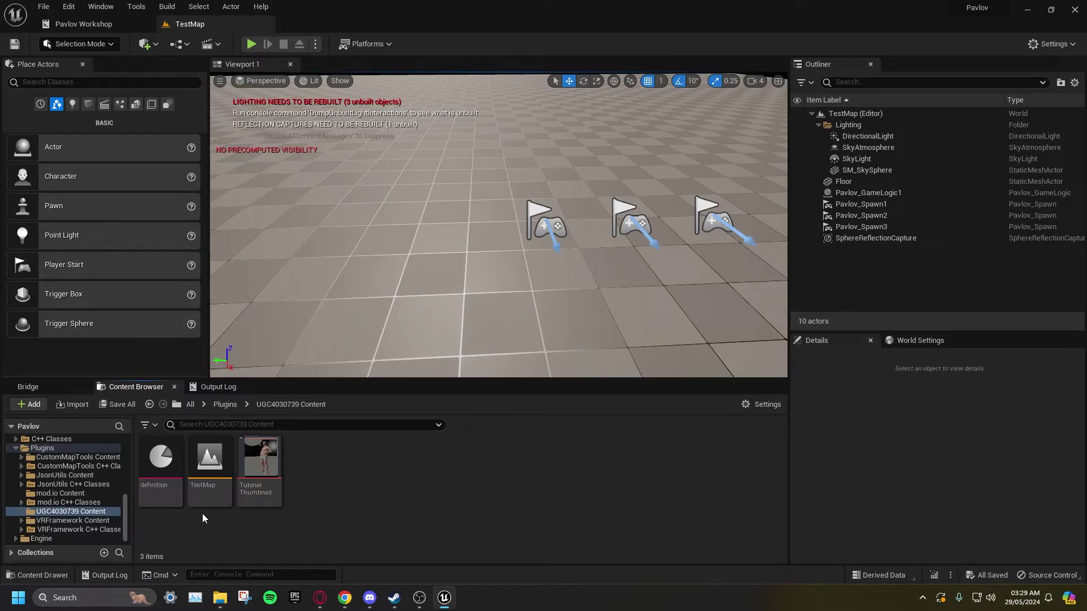
- In the definition asset, set the label to TutorialMap and the thumbnail to TutorialThumbnail
double_click(150, 485)
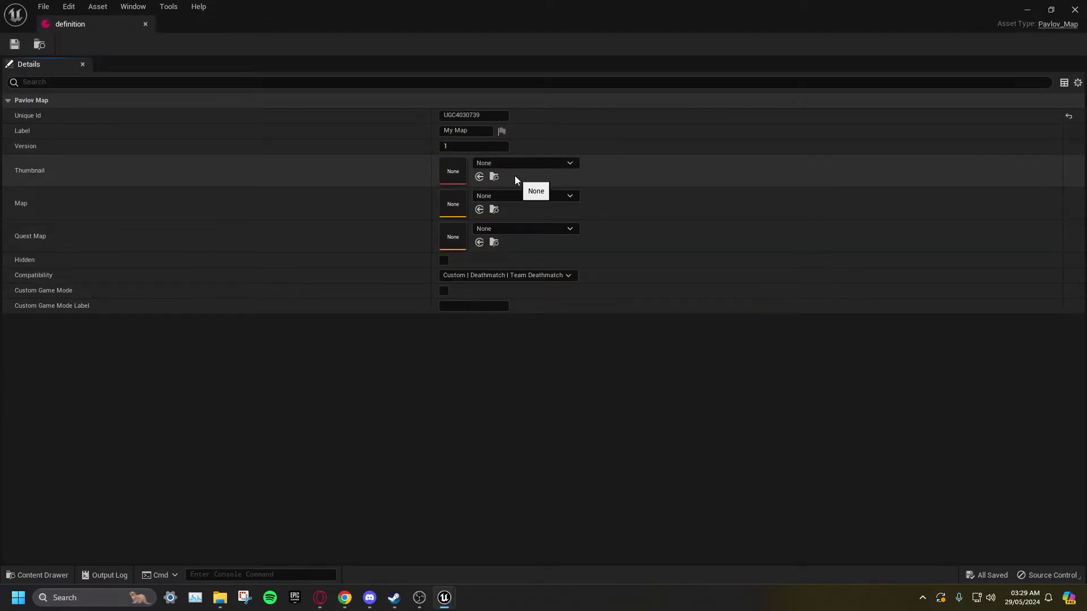
left_click(485, 129)
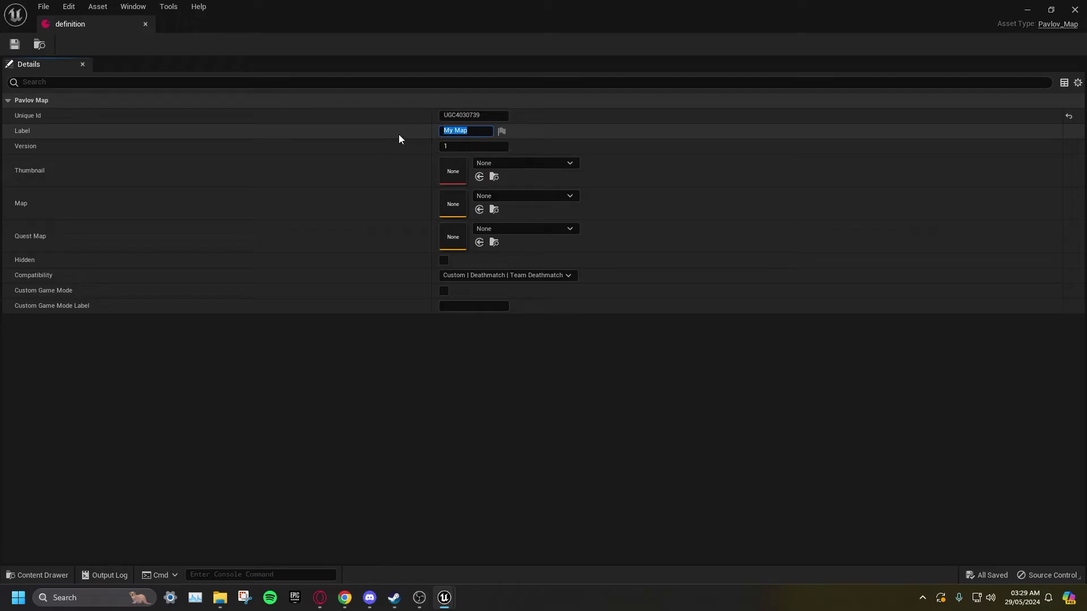
type("Tutorial")
type("Map")
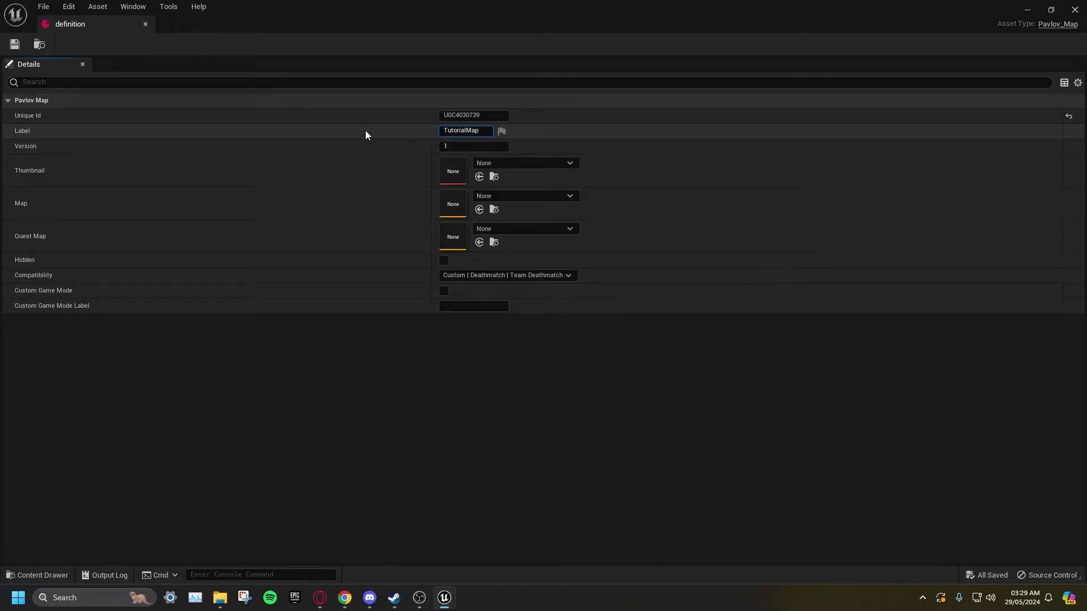
key("Return")
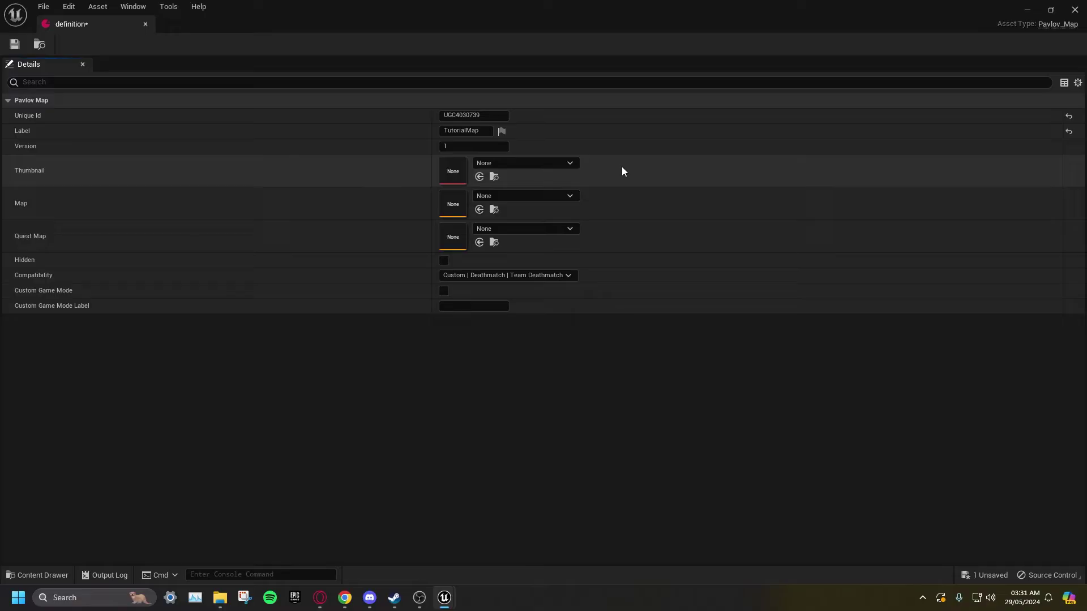
left_click(564, 163)
type("tutorialthumbnail")
left_click(527, 291)
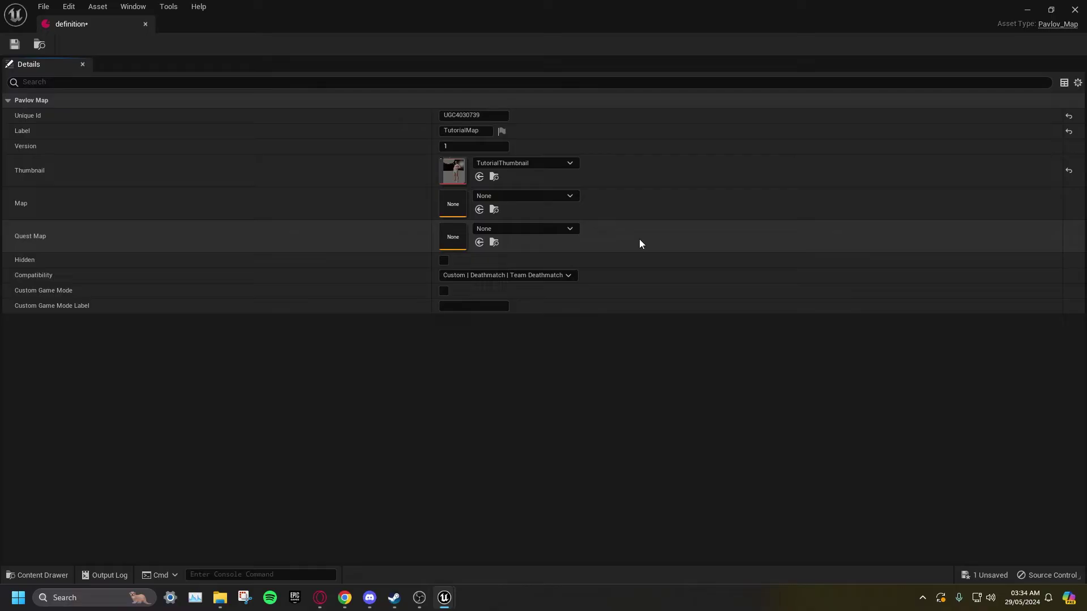
- Set both Map and Quest Map to TestMap and review the game-mode compatibility list
left_click(560, 196)
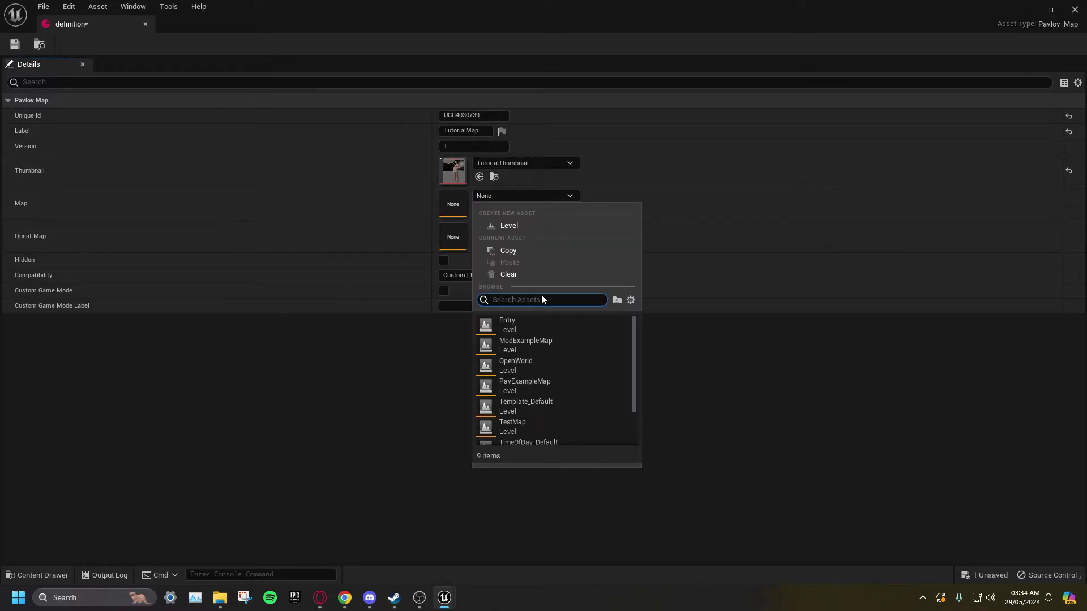
left_click(521, 425)
left_click(526, 228)
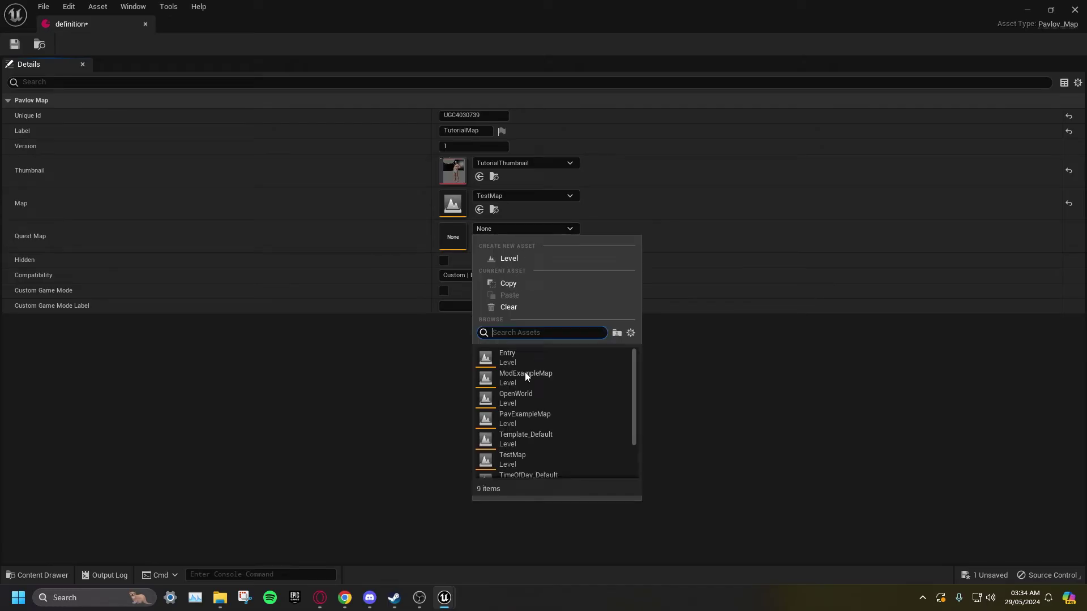
left_click(520, 459)
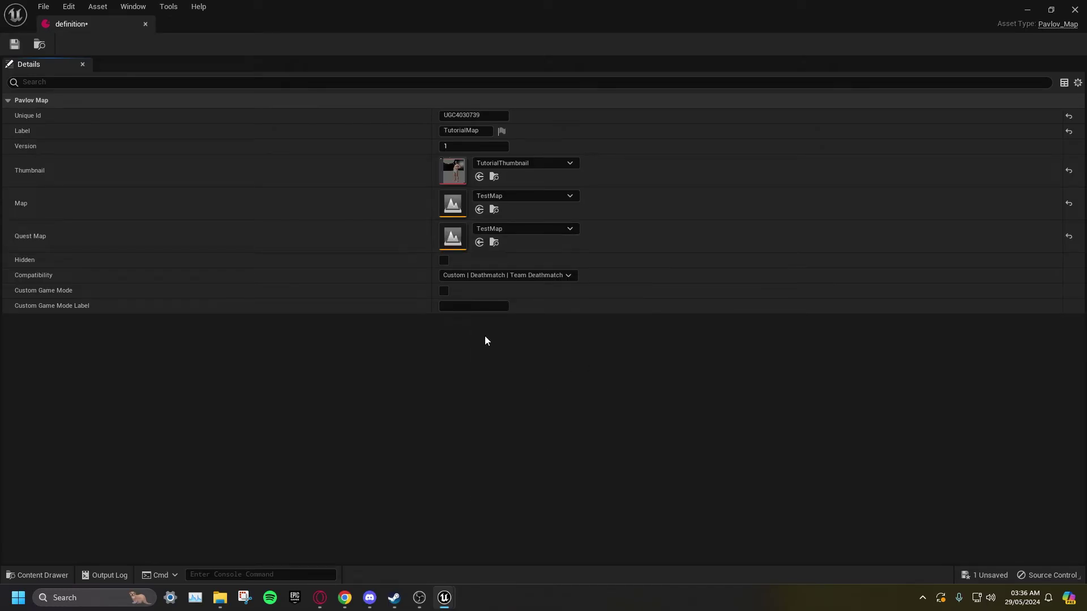
left_click(480, 276)
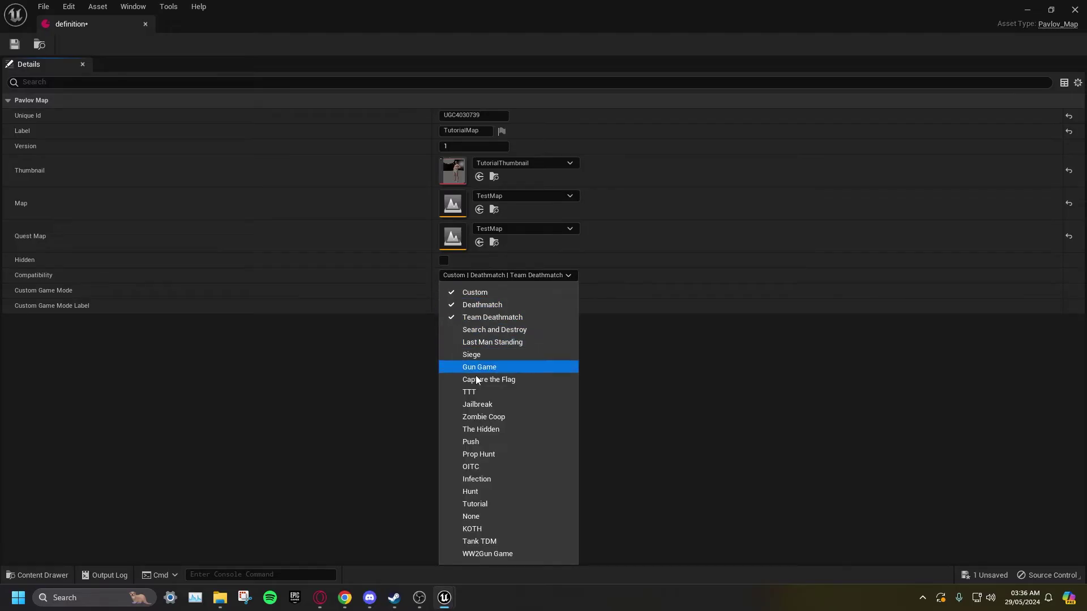
left_click(650, 362)
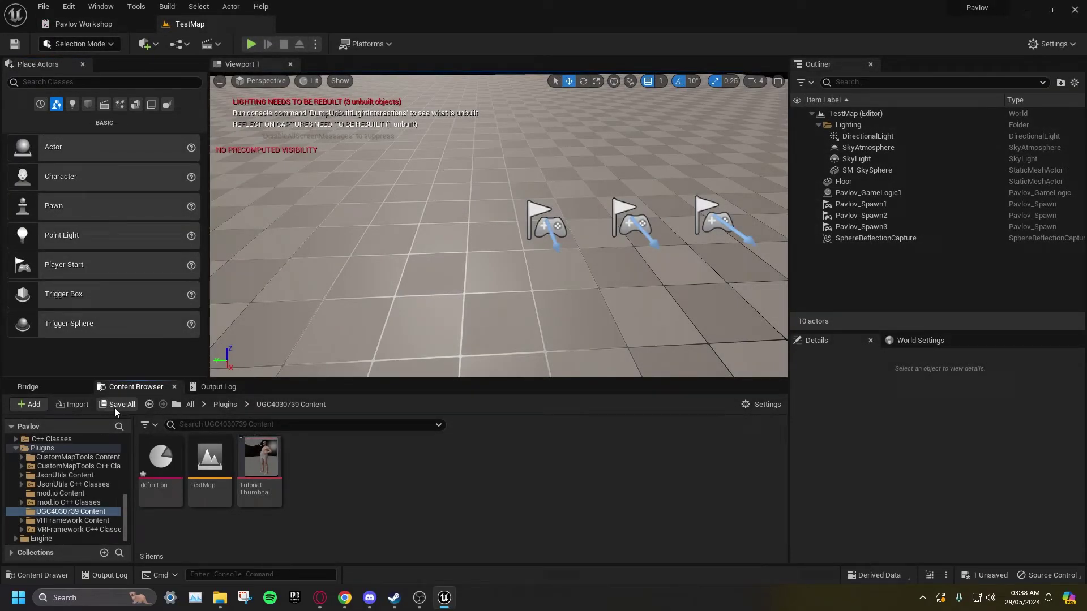
- Save the modified definition asset through Save All and Save Selected
left_click(117, 405)
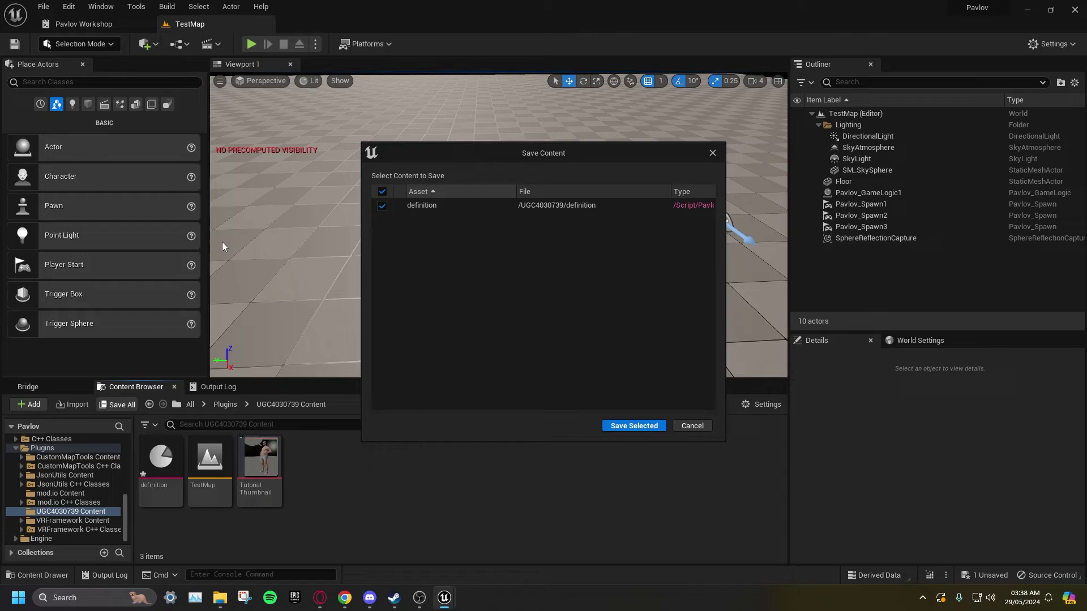
left_click(635, 424)
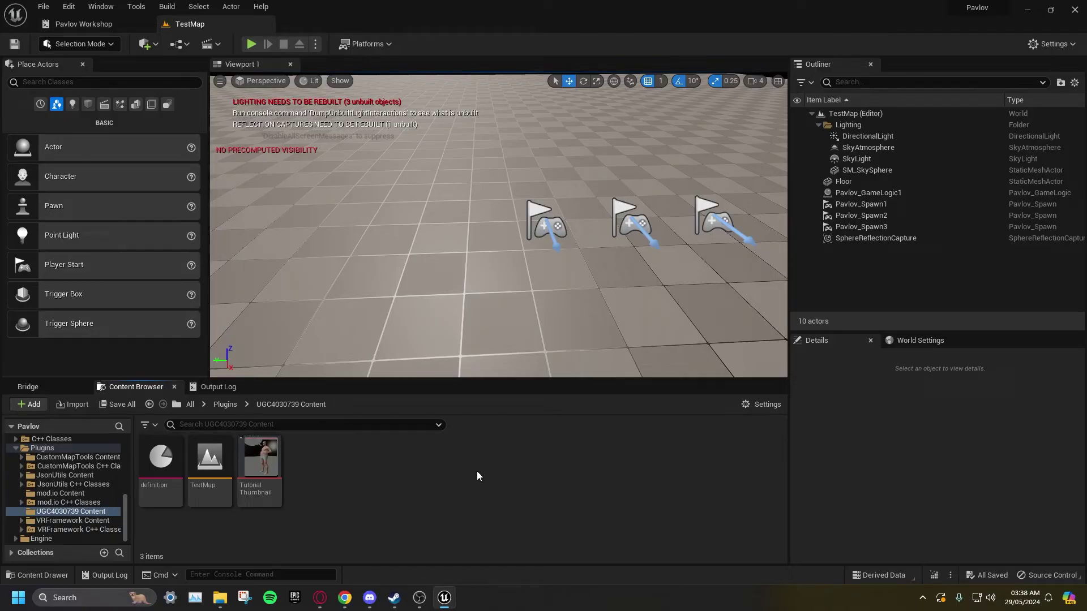
mouse_move(463, 206)
right_mouse_down()
mouse_move(463, 192)
mouse_move(463, 207)
right_mouse_up()
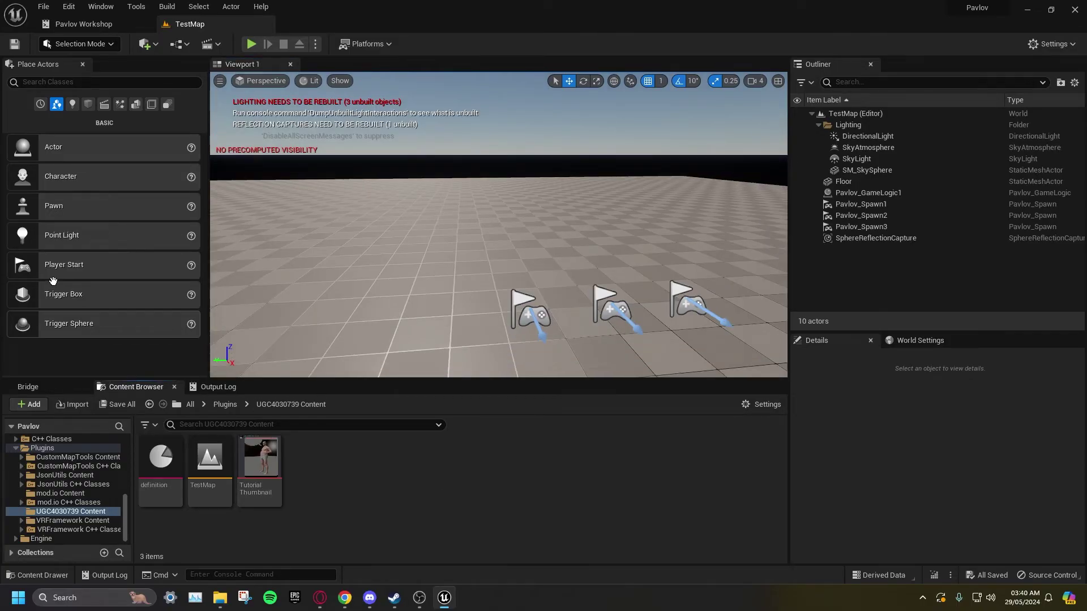
left_click(84, 24)
- Select the test mod for upload and target Windows only, with Android unticked
left_click(288, 107)
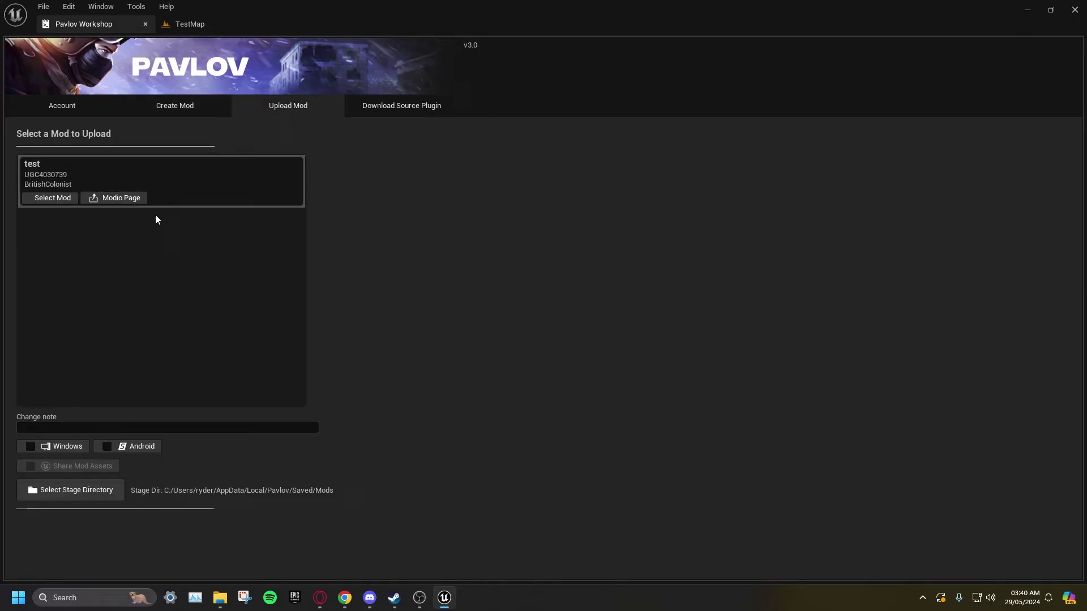
left_click(60, 199)
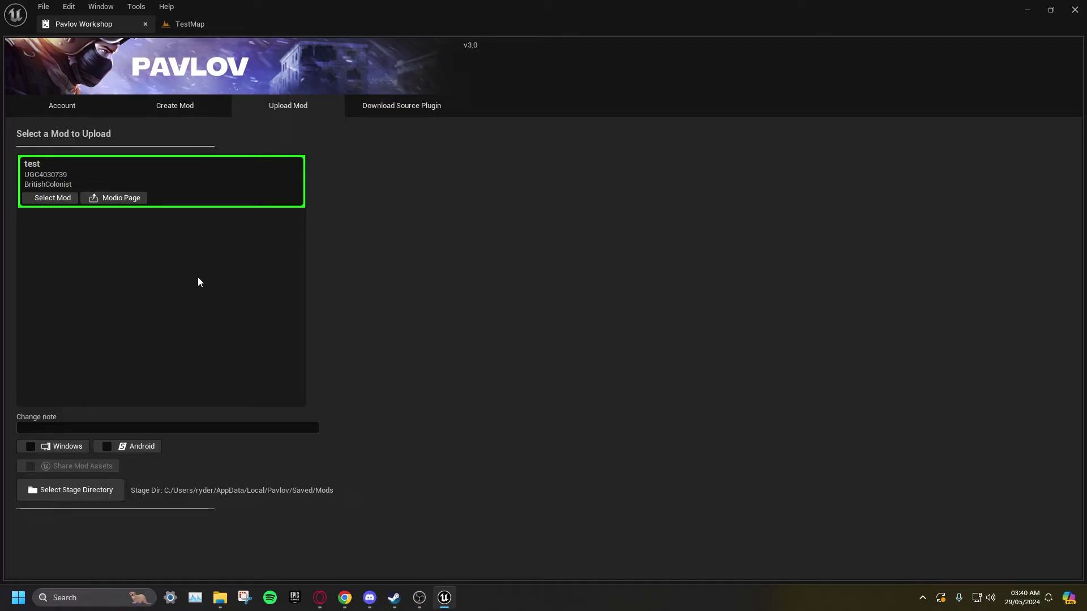
left_click(50, 449)
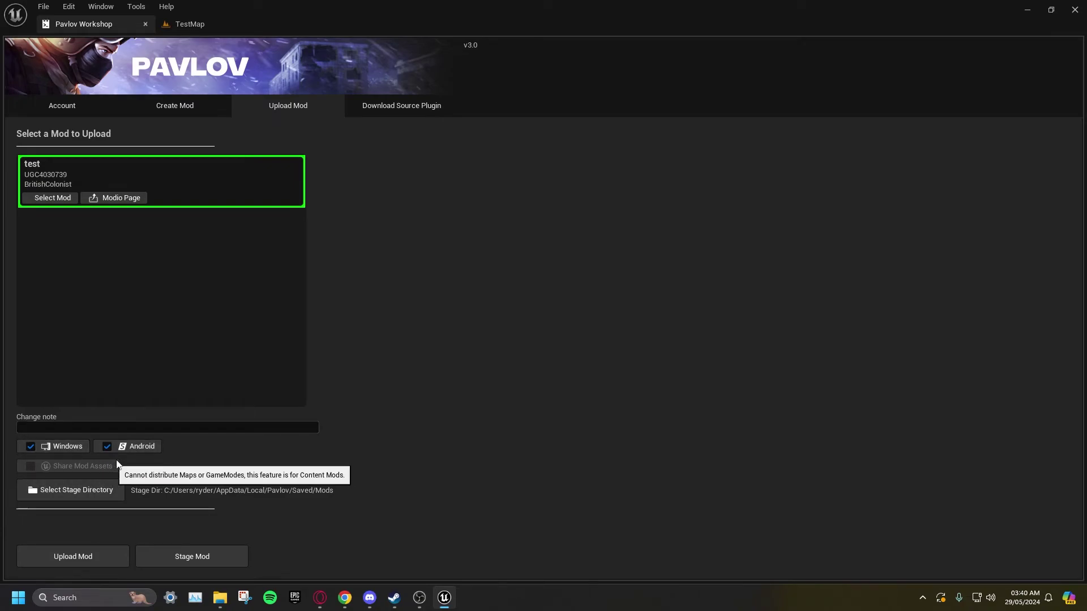
left_click(149, 451)
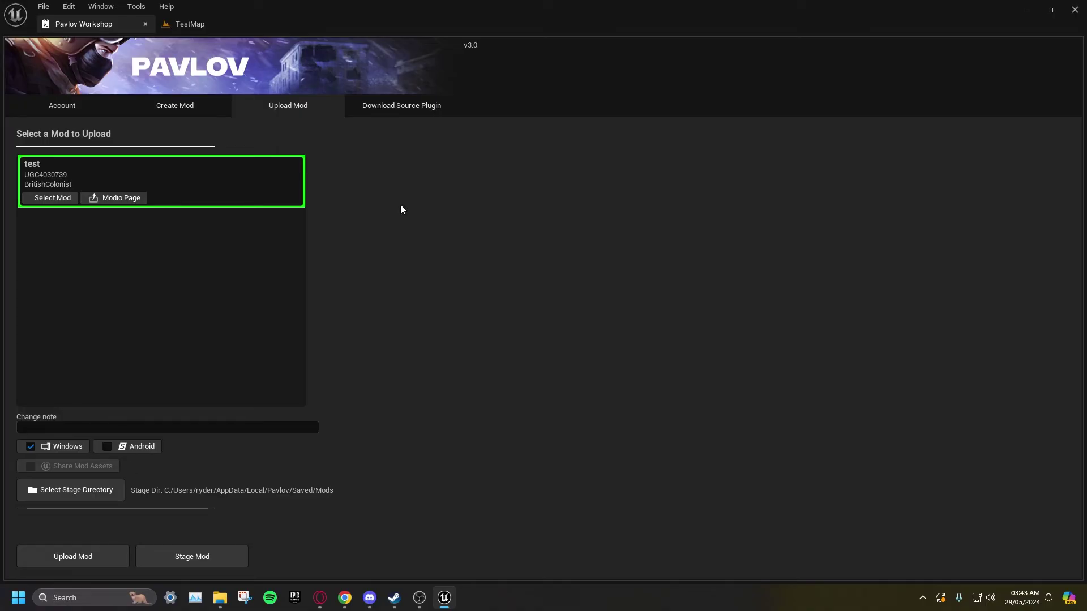
- Check the source plugins, then package and upload the test mod until it reaches 100%
left_click(397, 109)
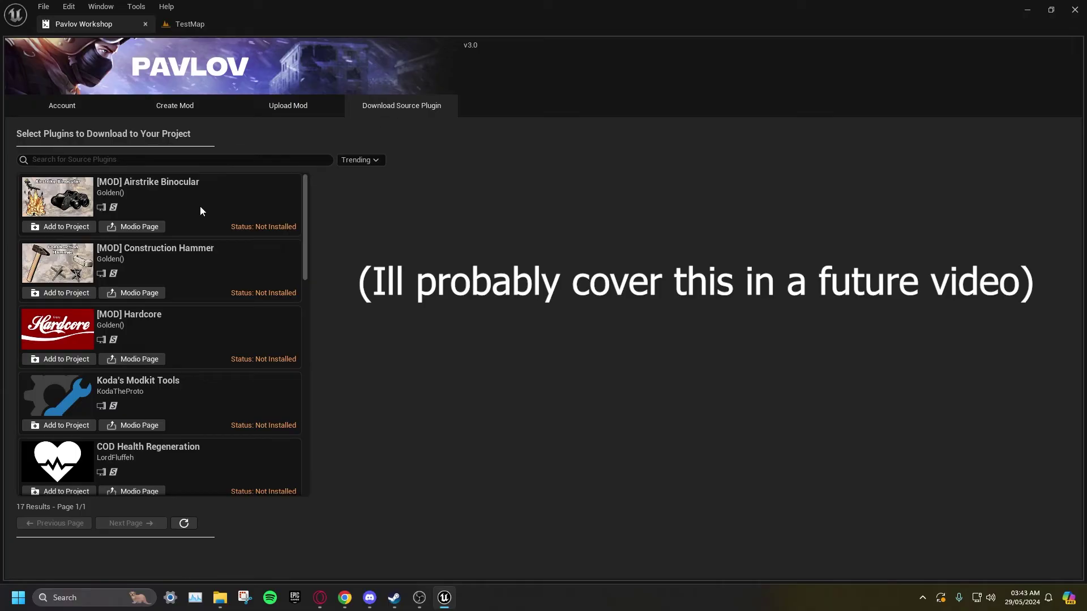
scroll(193, 212, "down", 10)
scroll(189, 448, "down", 6)
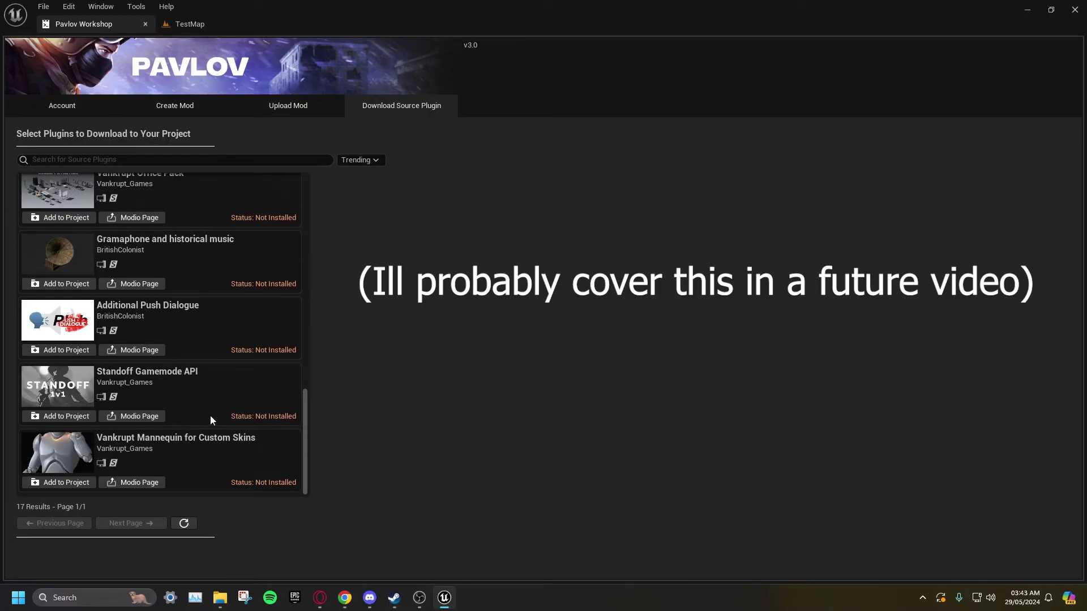
left_click(308, 110)
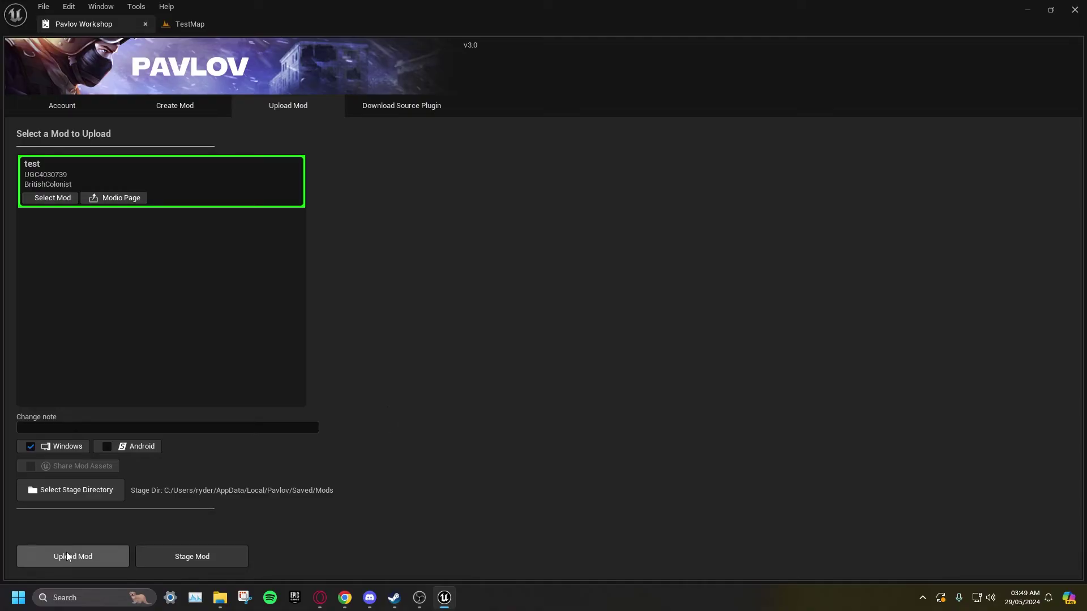
left_click(67, 557)
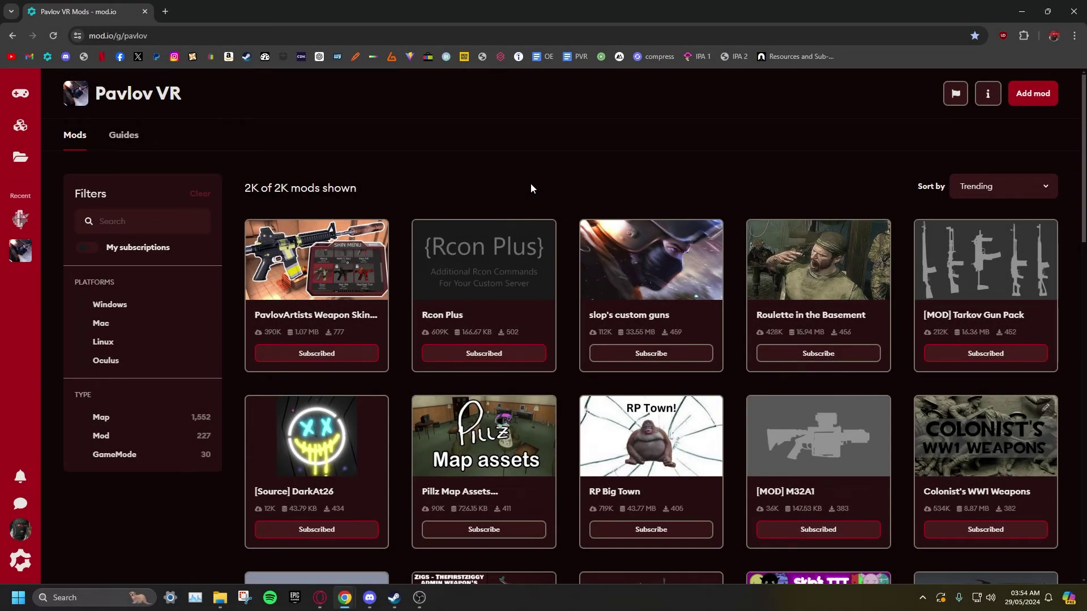
- From the mod.io library, open the test mod's settings, lengthen its summary and save
left_click(20, 158)
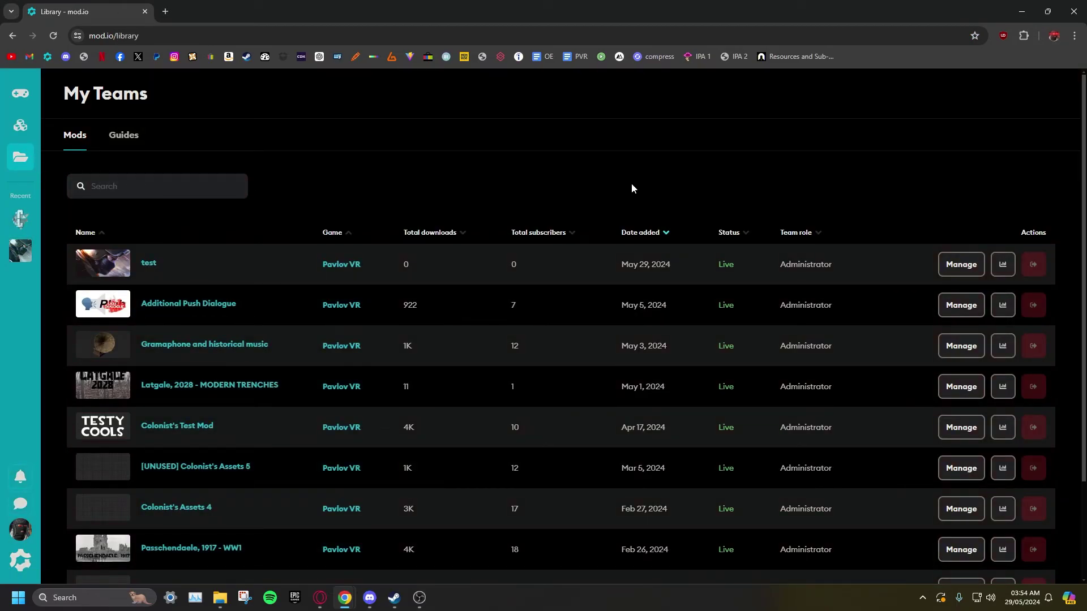
left_click(961, 265)
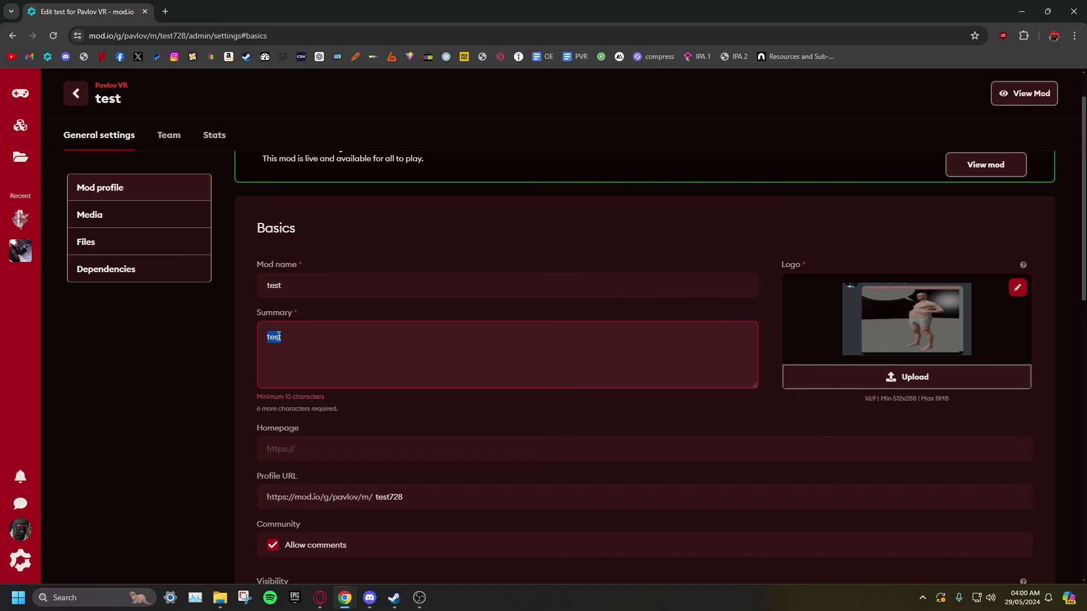
scroll(364, 403, "down", 15)
left_click(290, 433)
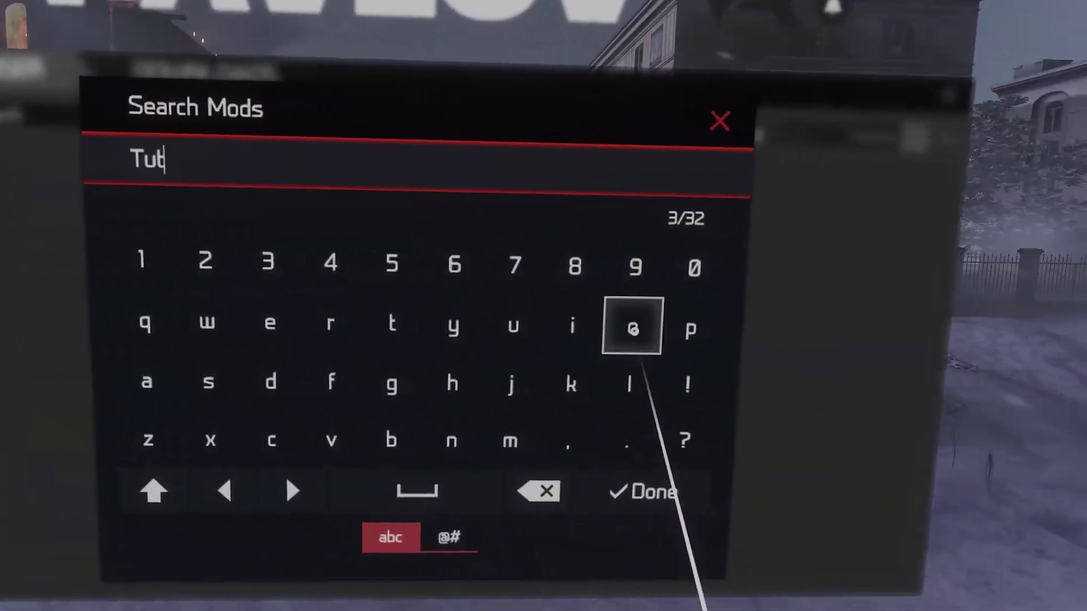
- Search the Mod Browser for the Tutorial test map and page through the results
type("orial")
left_click(602, 483)
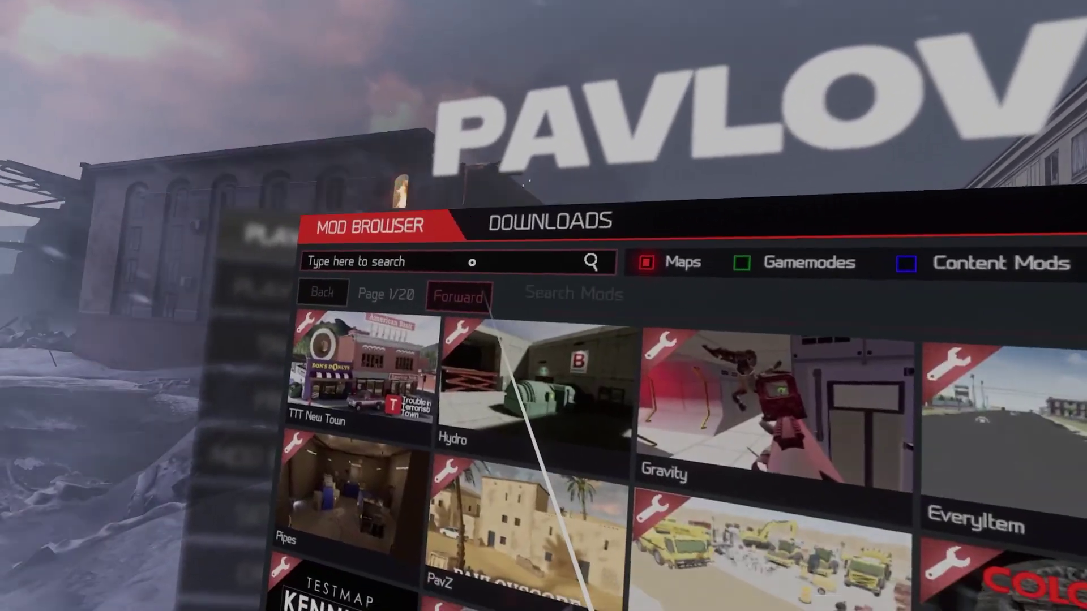
left_click(440, 215)
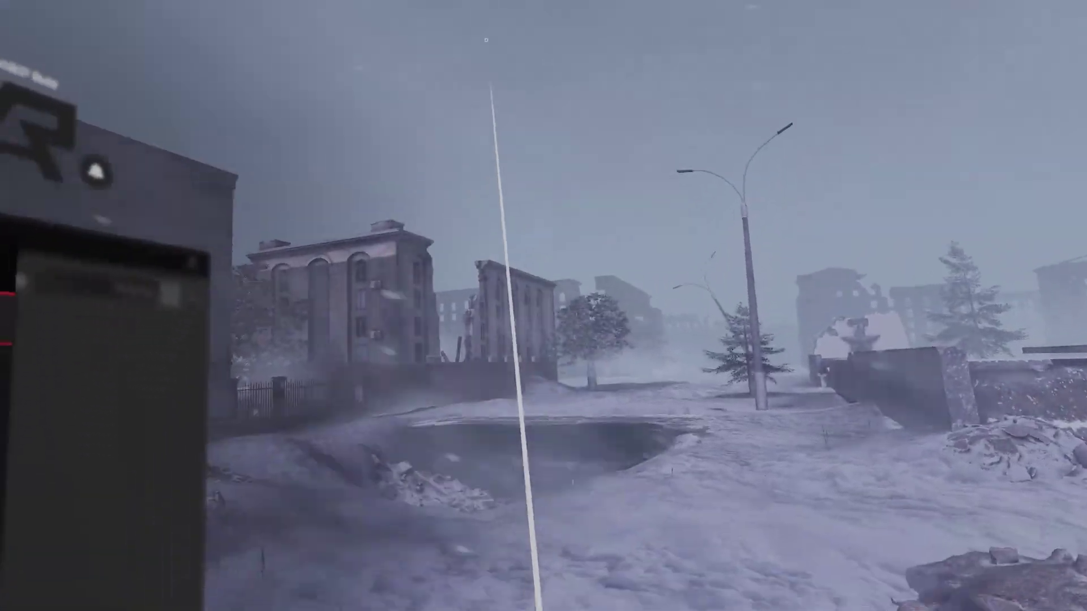
type("Test")
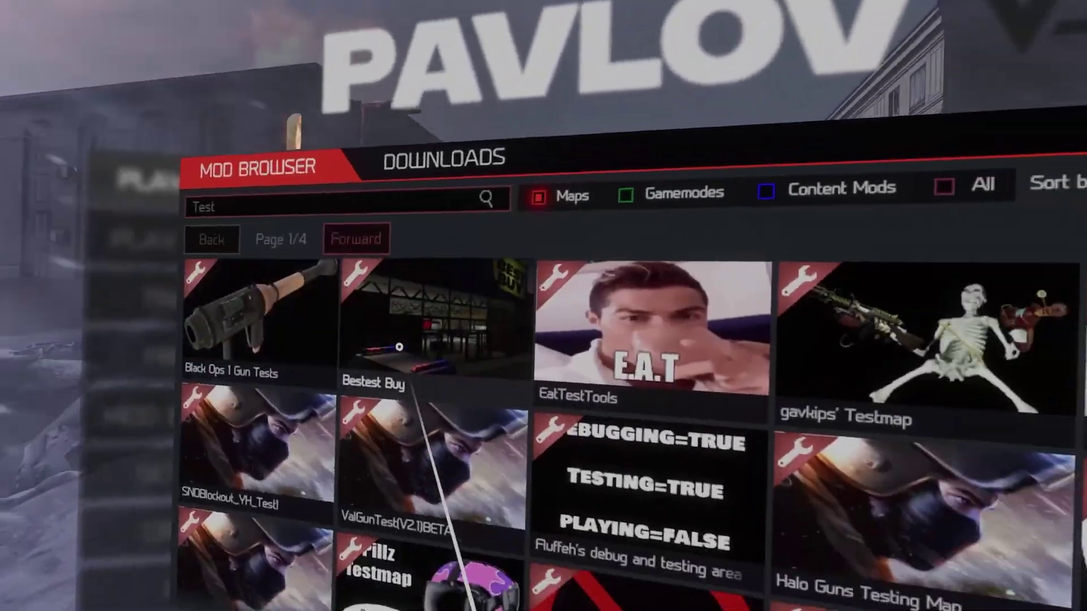
scroll(413, 322, "down", 3)
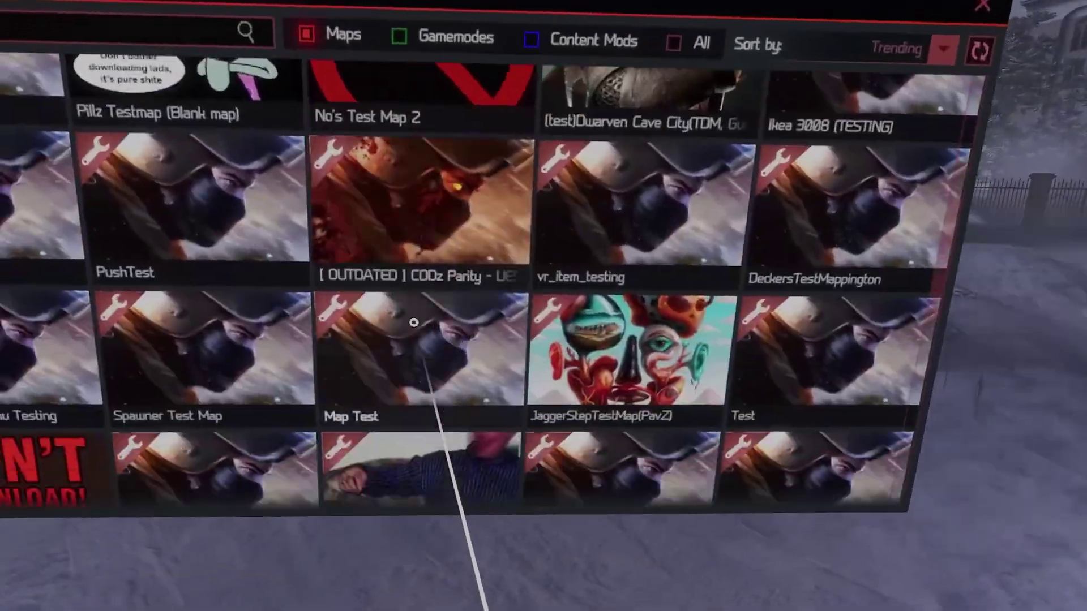
scroll(414, 322, "down", 3)
left_click(303, 318)
scroll(480, 456, "down", 3)
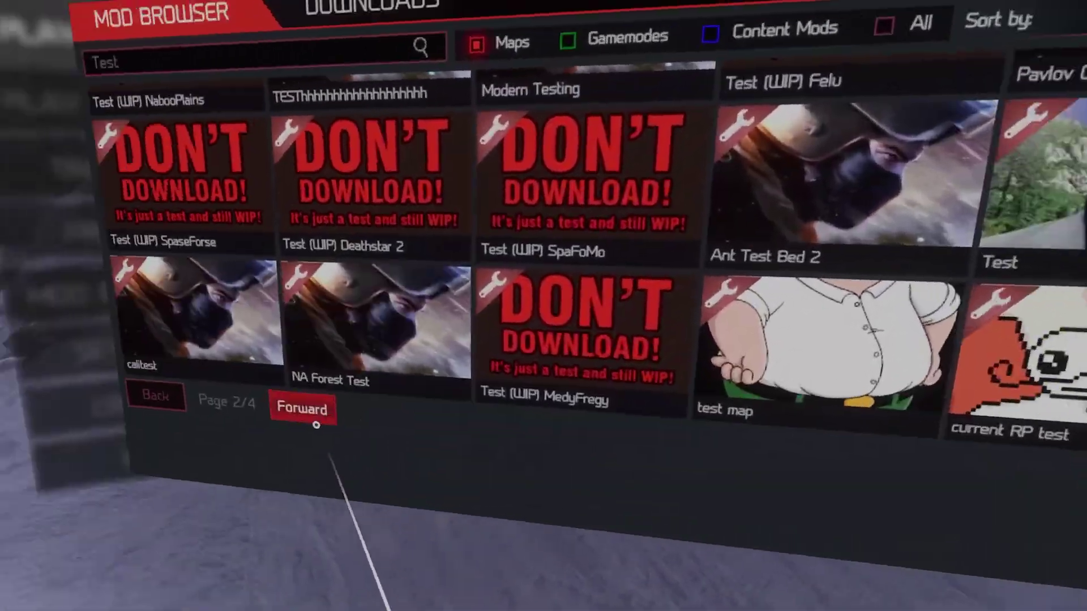
- Install the test map and start a Team Deathmatch match on it
left_click(315, 423)
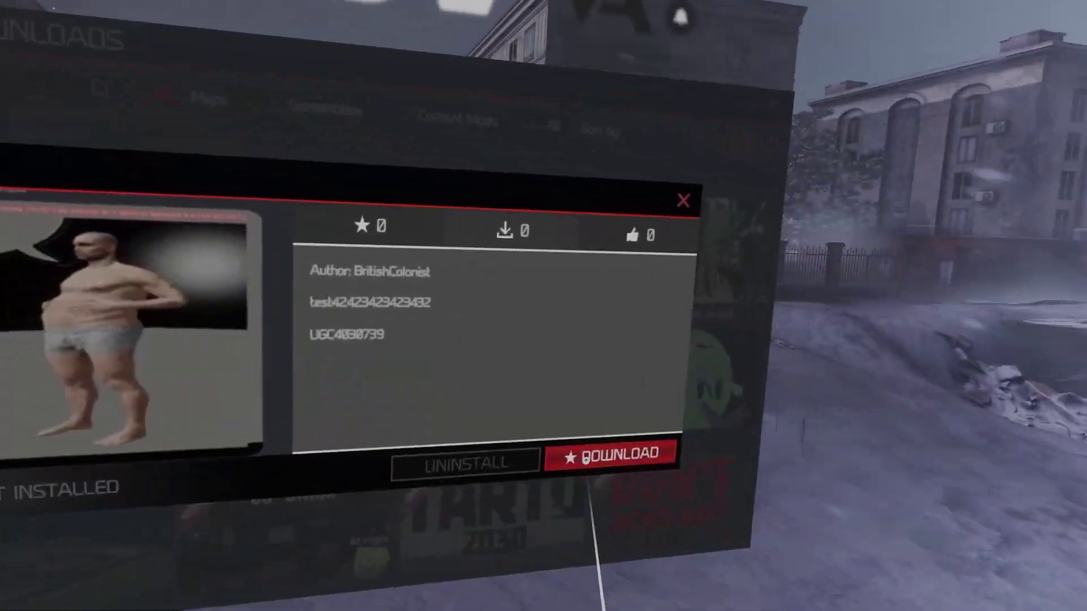
left_click(614, 451)
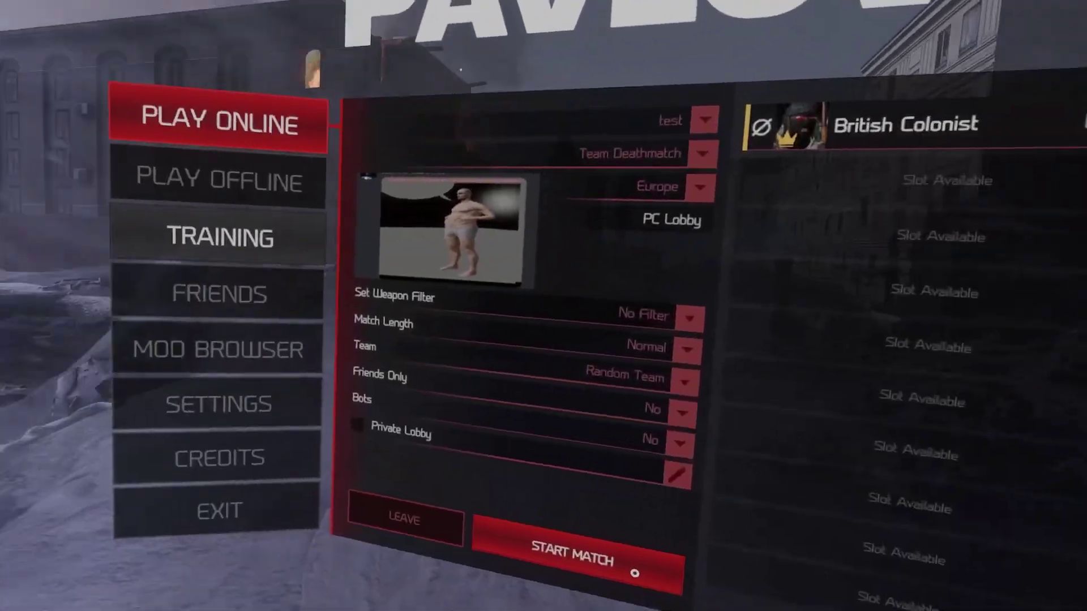
left_click(628, 573)
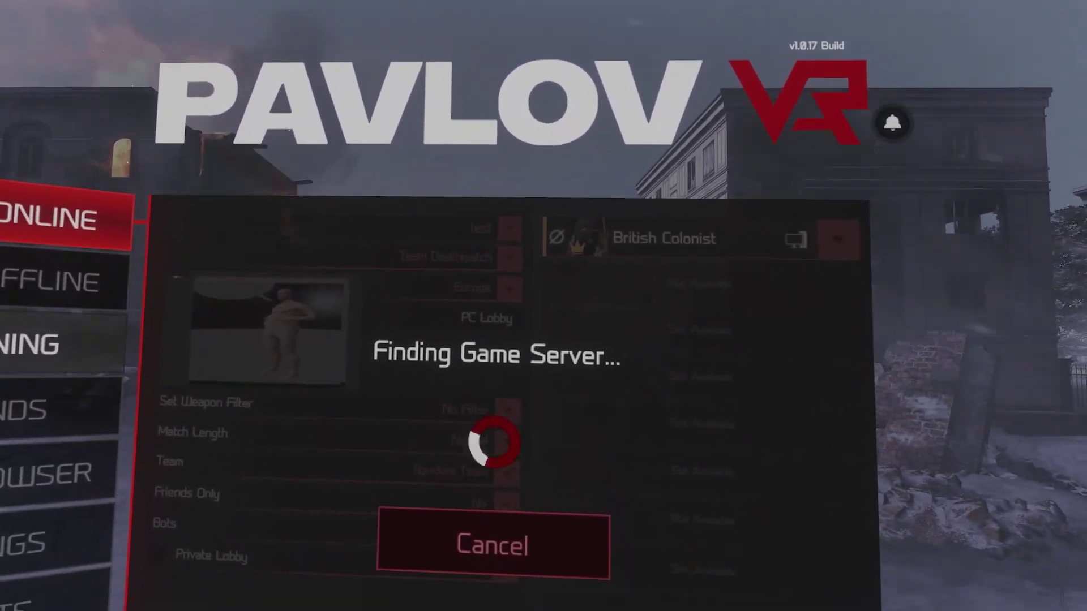